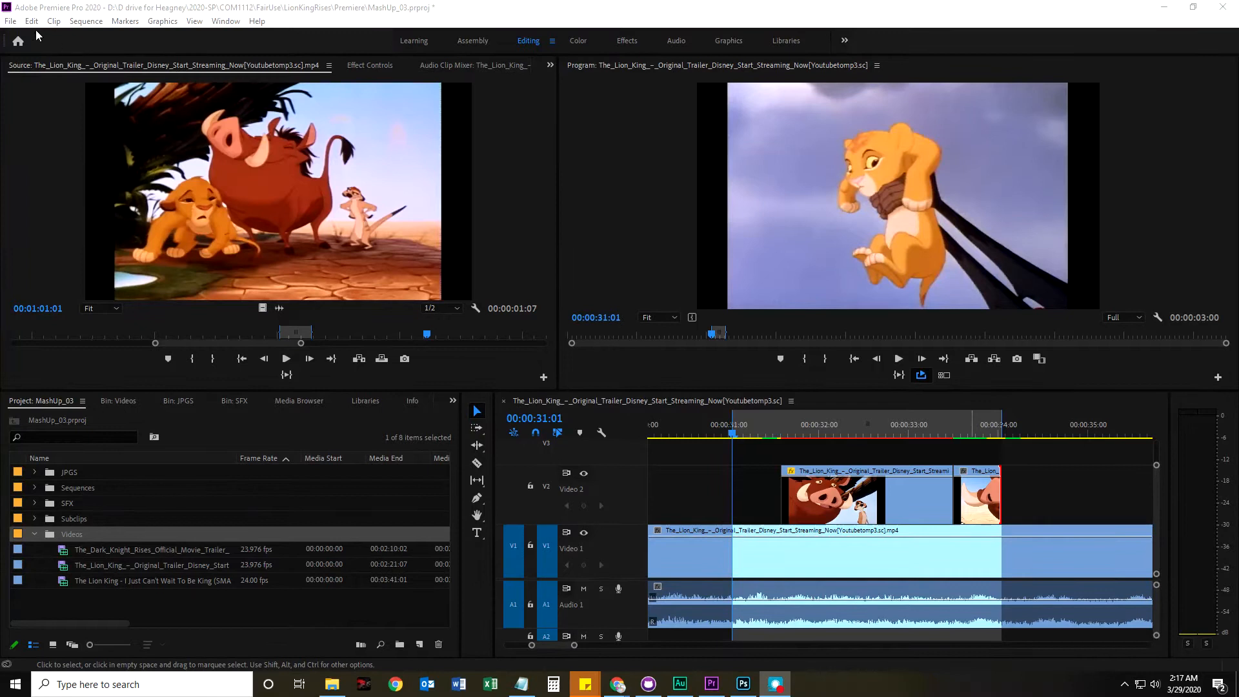
Step: Save the project as a new version named MashUp_04.prproj in the same Premiere folder
{"action": "left_click", "coordinate": [11, 20]}
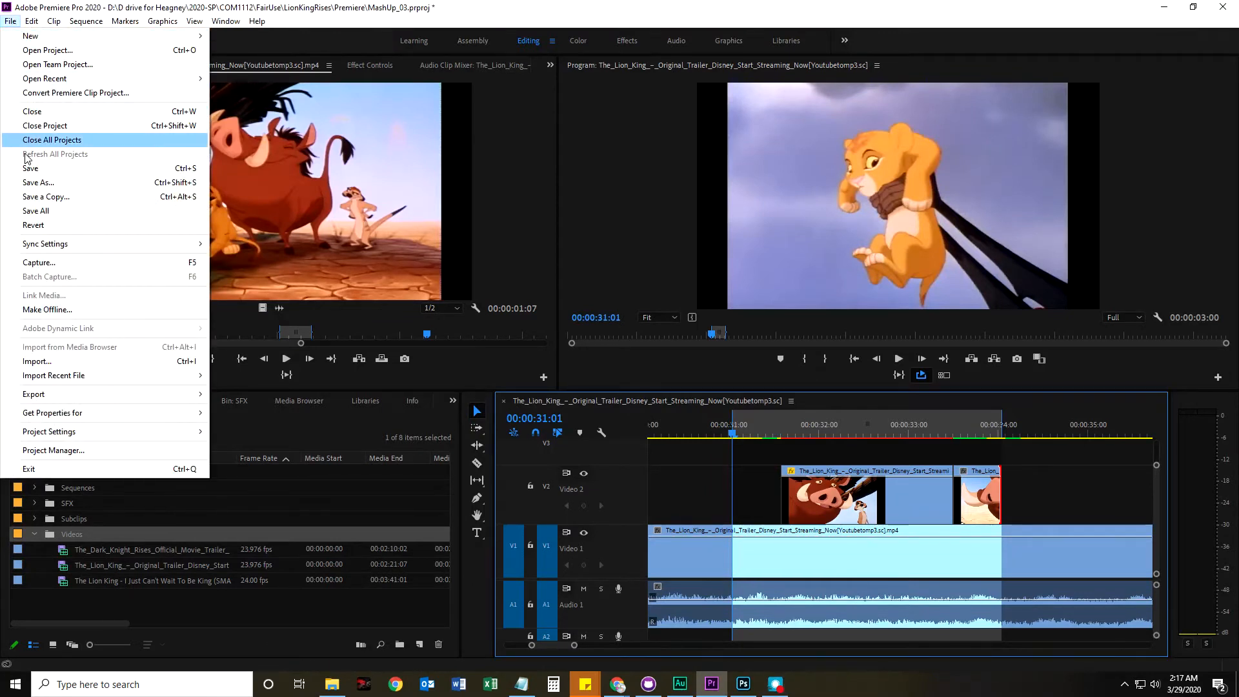
{"action": "left_click", "coordinate": [39, 182]}
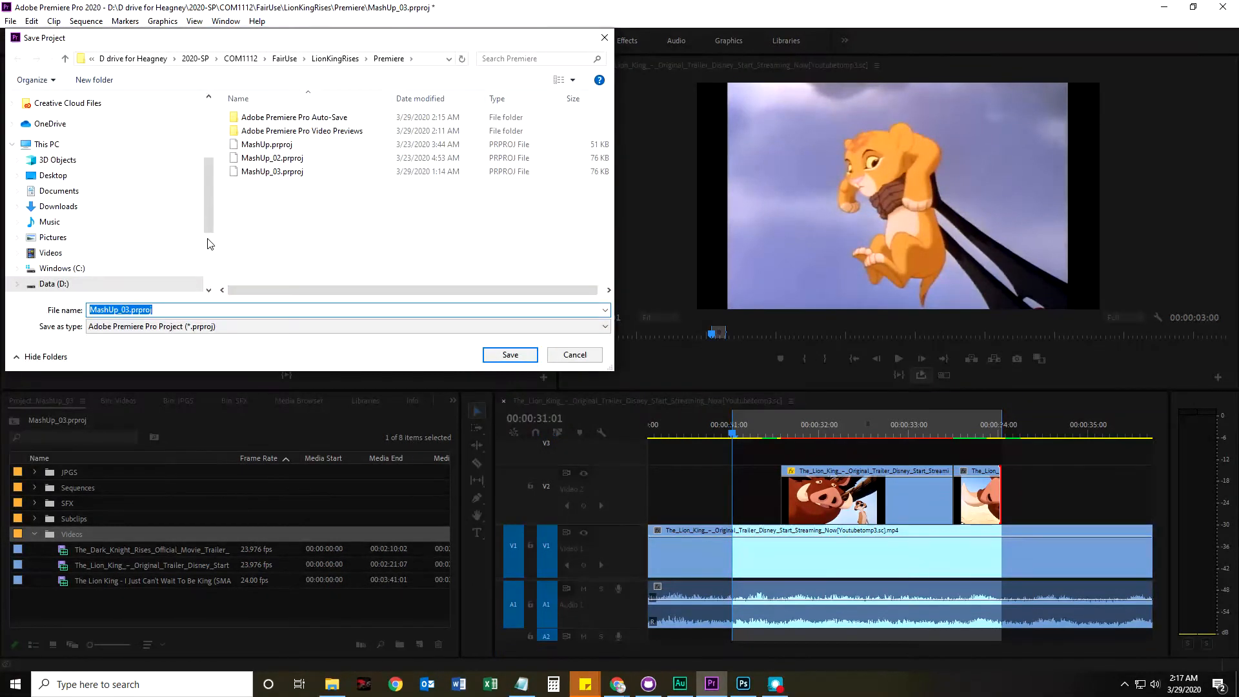
{"action": "left_click", "coordinate": [130, 310]}
{"action": "key", "text": "BackSpace"}
{"action": "type", "text": "4"}
{"action": "key", "text": "Return"}
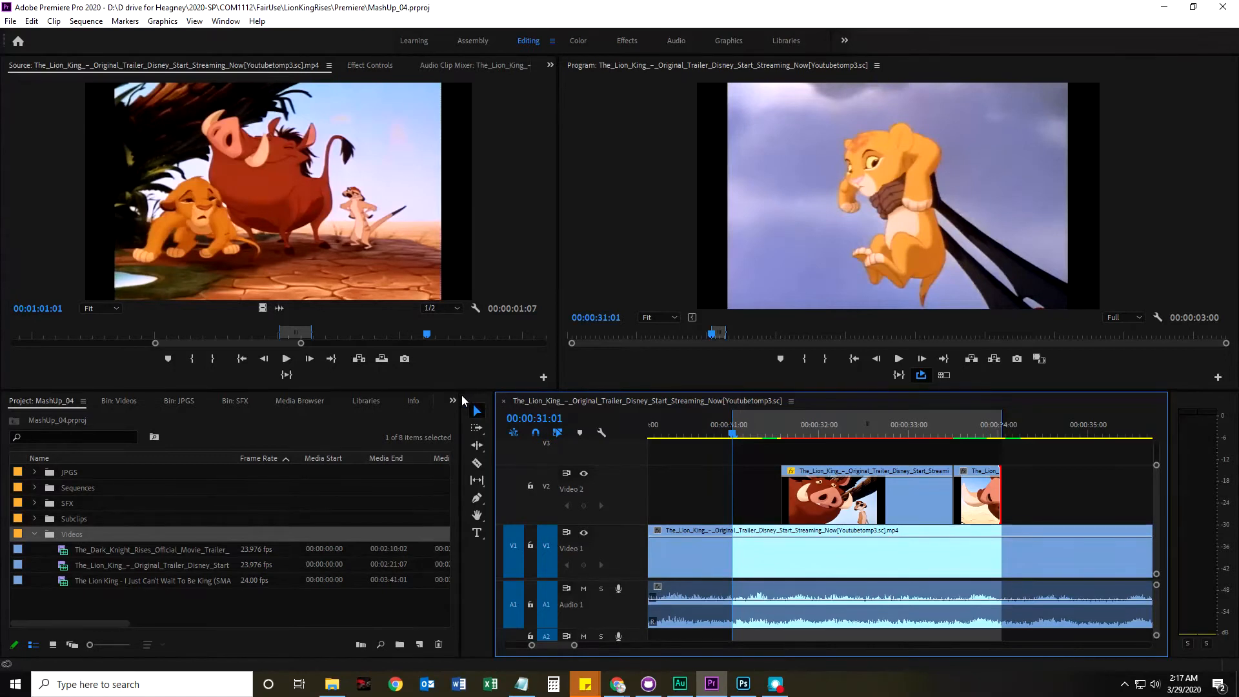
Step: Widen the Project panel against the timeline and make the Source monitor slightly wider than before
{"action": "left_click_drag", "start_coordinate": [458, 398], "coordinate": [522, 397]}
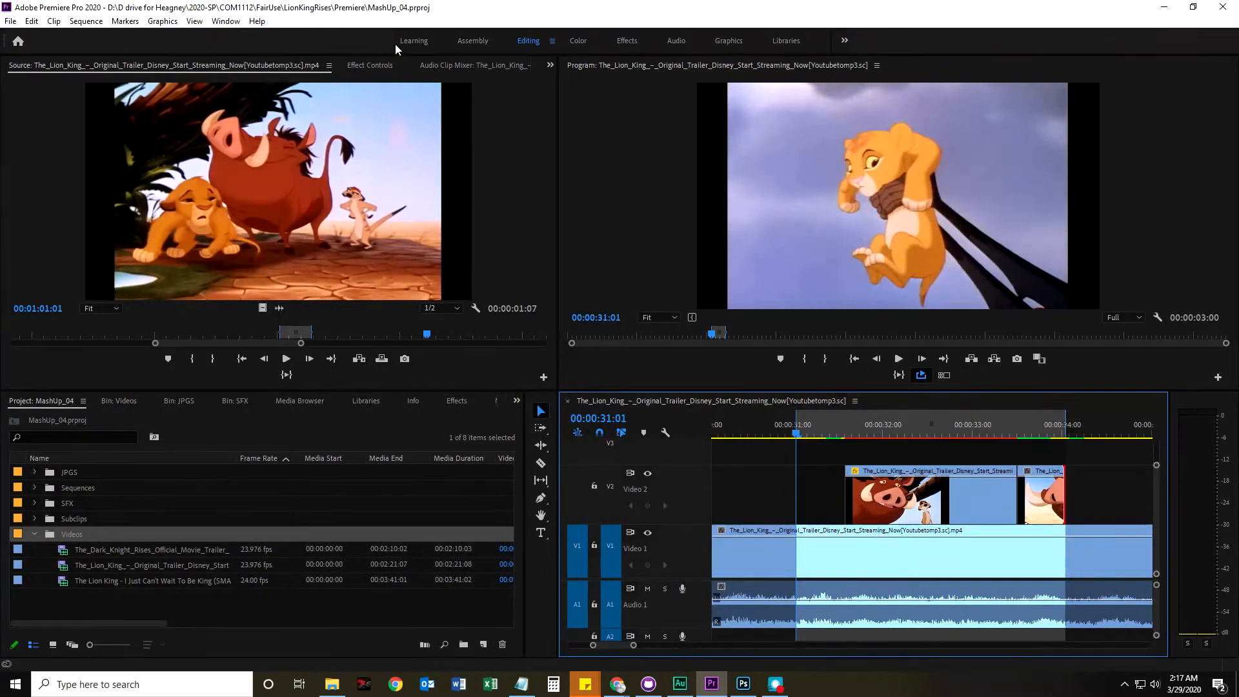
{"action": "mouse_move", "coordinate": [451, 9]}
{"action": "left_mouse_down"}
{"action": "mouse_move", "coordinate": [416, 14]}
{"action": "mouse_move", "coordinate": [461, 31]}
{"action": "mouse_move", "coordinate": [455, 12]}
{"action": "left_mouse_up"}
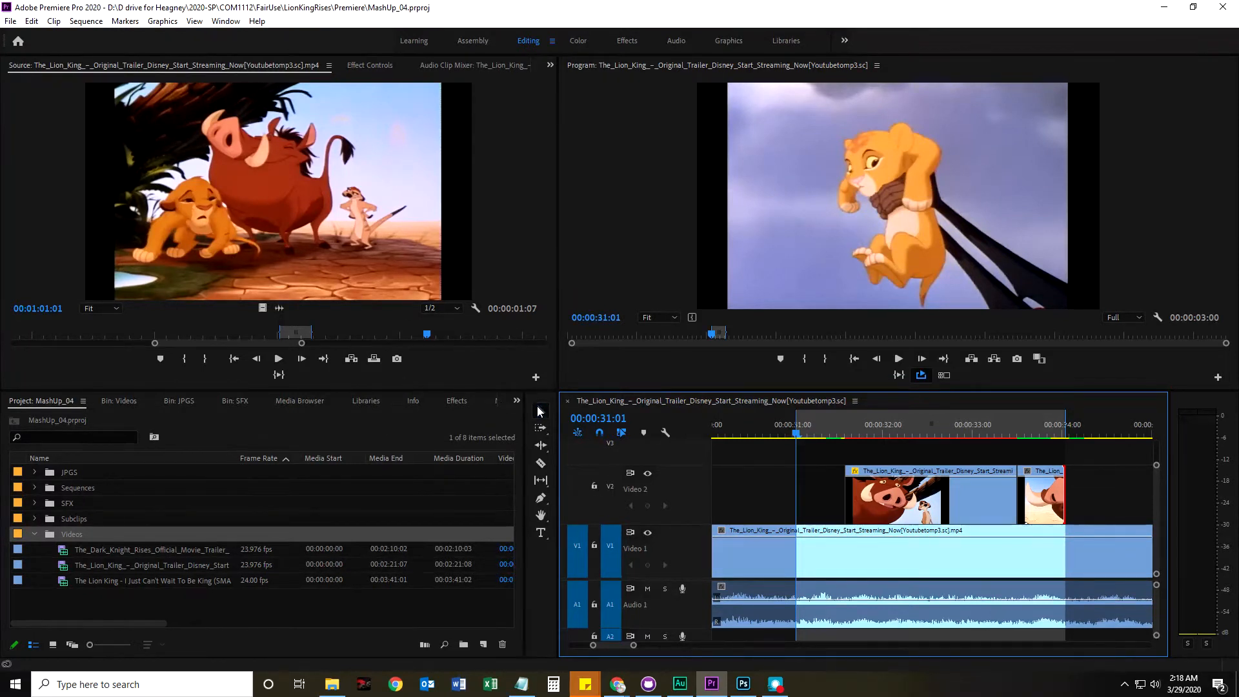
{"action": "left_click_drag", "start_coordinate": [524, 411], "coordinate": [540, 410]}
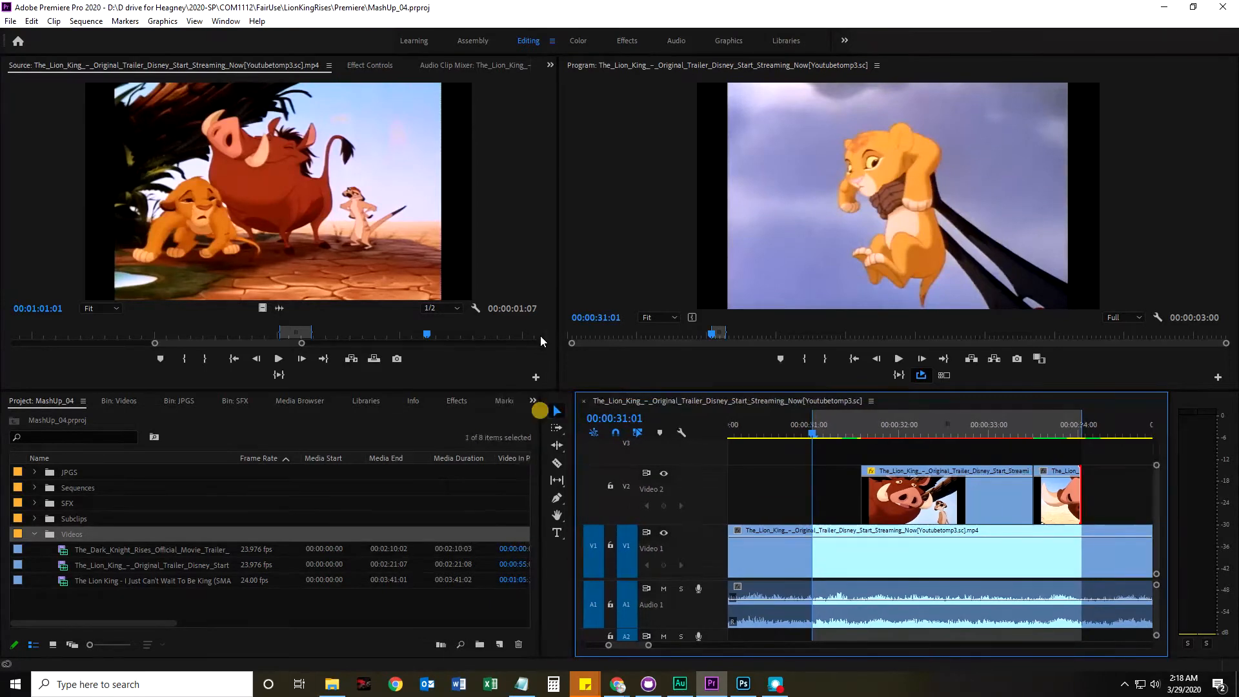
{"action": "left_click_drag", "start_coordinate": [559, 273], "coordinate": [561, 275]}
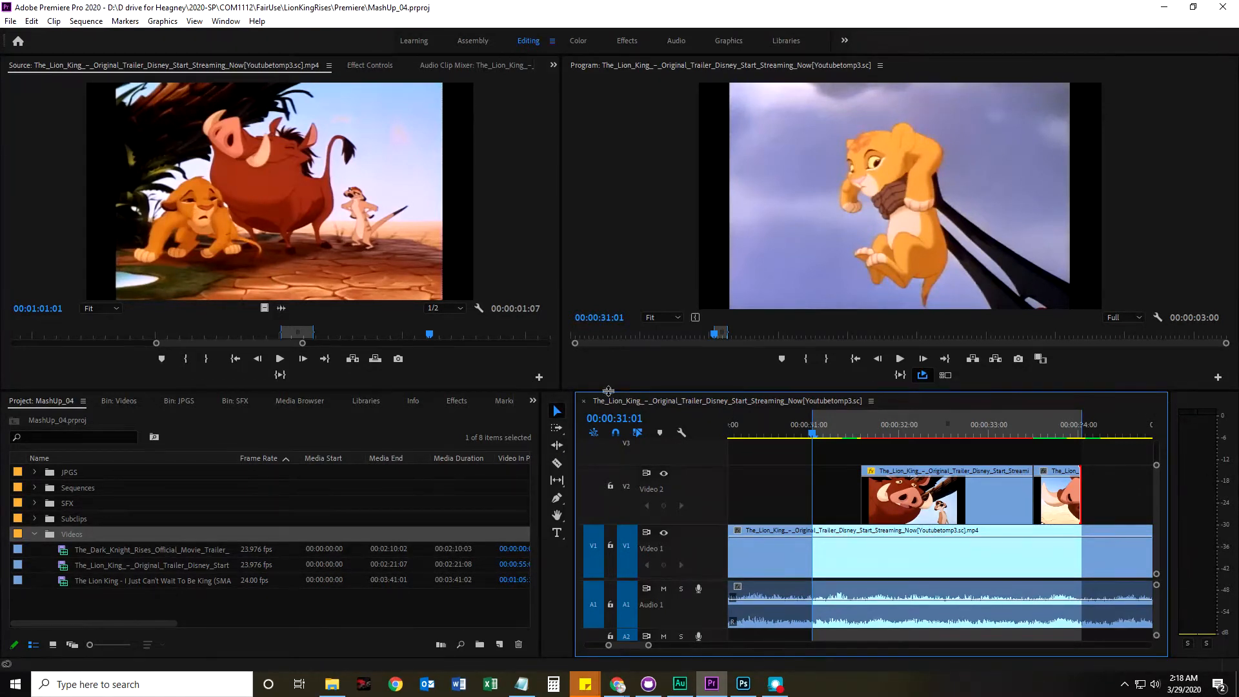
Step: Make the timeline the active panel and select the warthog clip on Video 2
{"action": "left_click", "coordinate": [657, 177]}
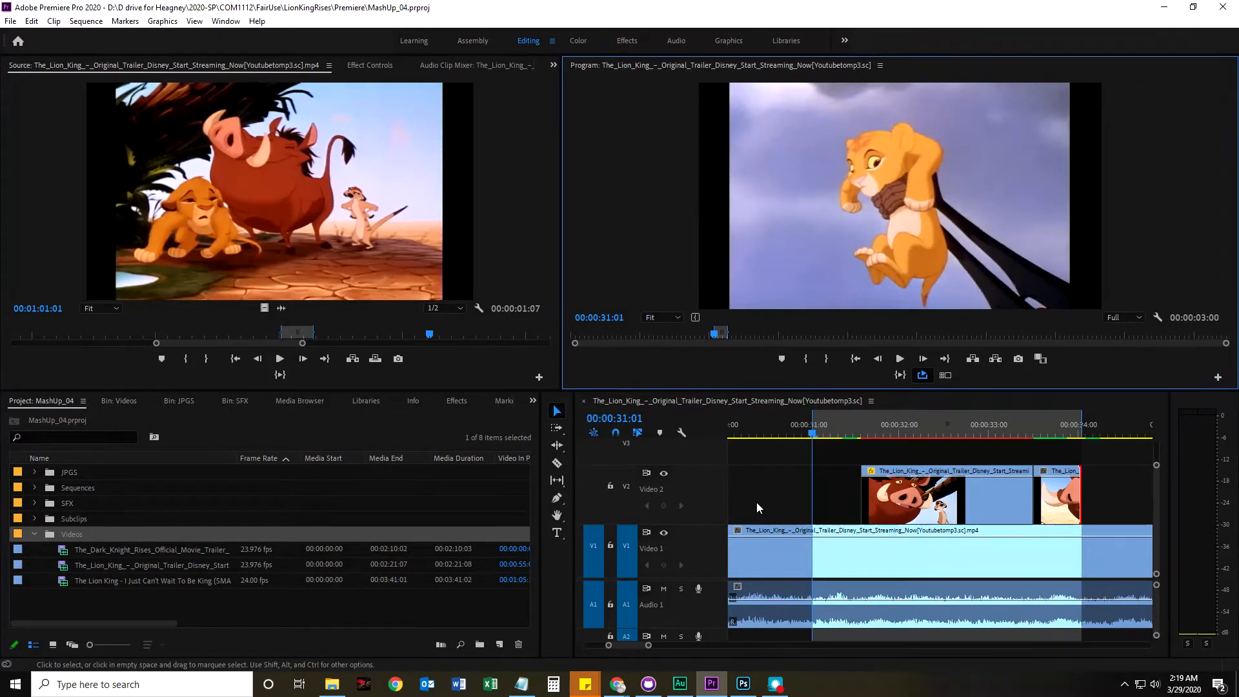
{"action": "left_click", "coordinate": [765, 453]}
{"action": "left_click", "coordinate": [756, 375]}
{"action": "left_click", "coordinate": [761, 476]}
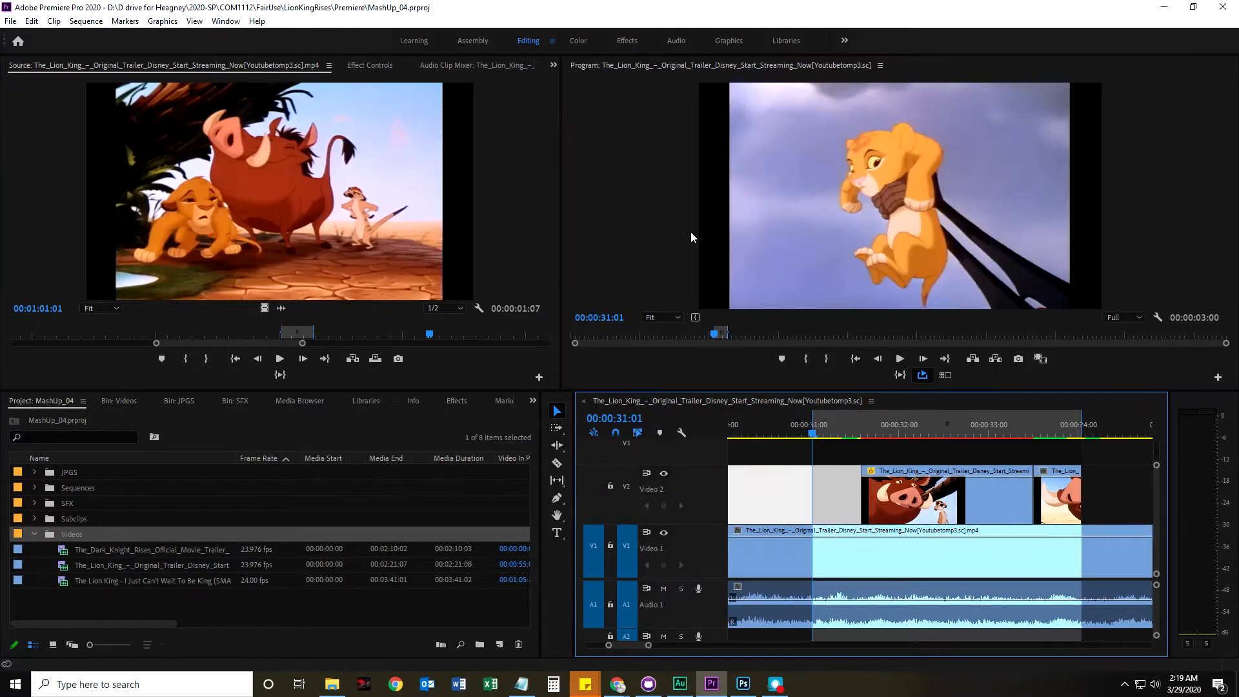
{"action": "left_click", "coordinate": [998, 490]}
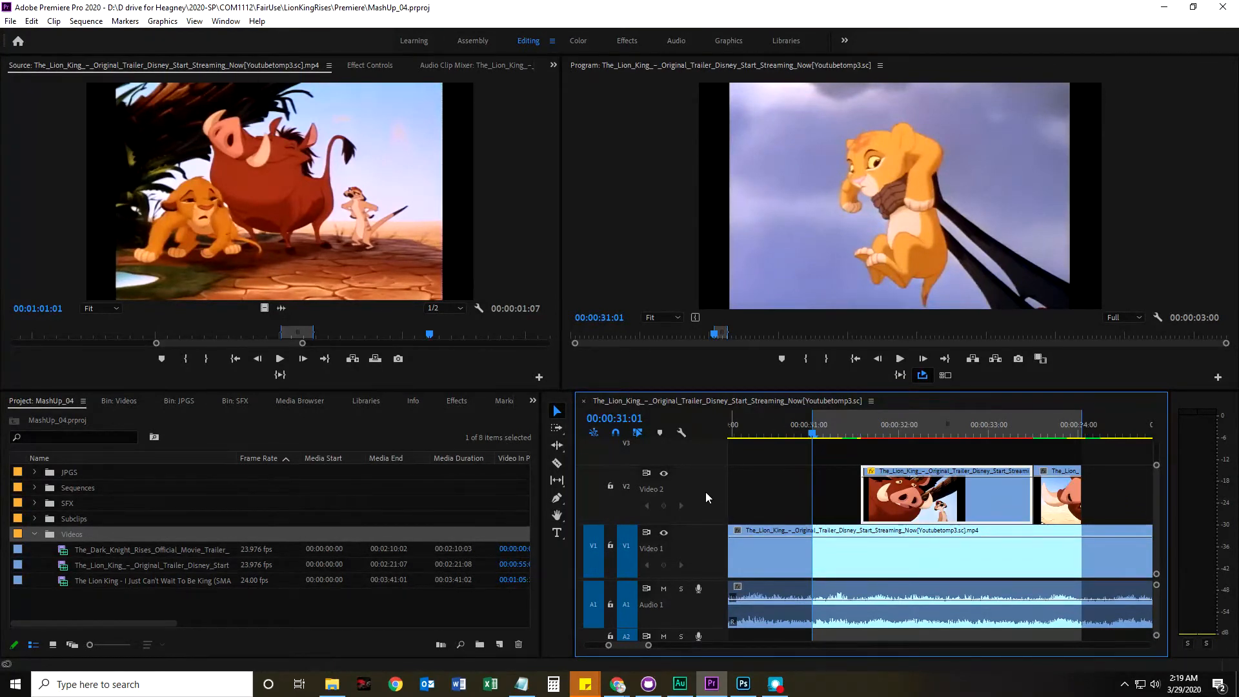
Step: Open the media export settings for the sequence and move the dialog so the timeline's marked range is uncovered
{"action": "left_click", "coordinate": [15, 23]}
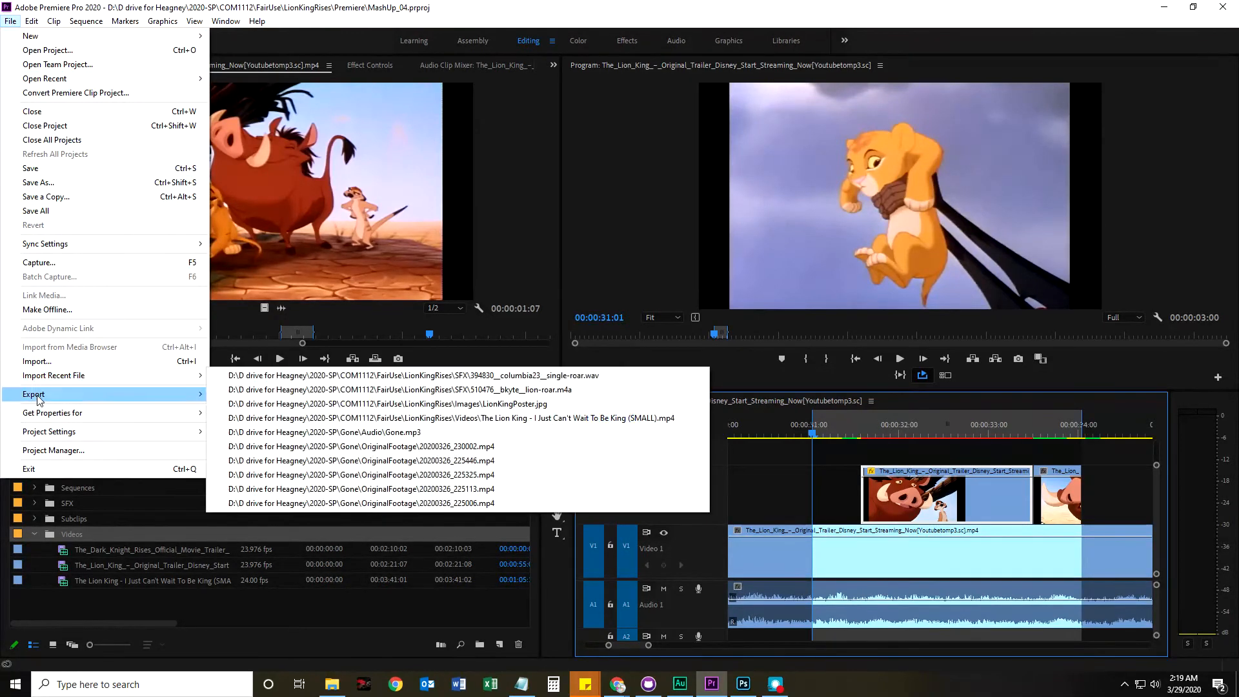
{"action": "mouse_move", "coordinate": [39, 397]}
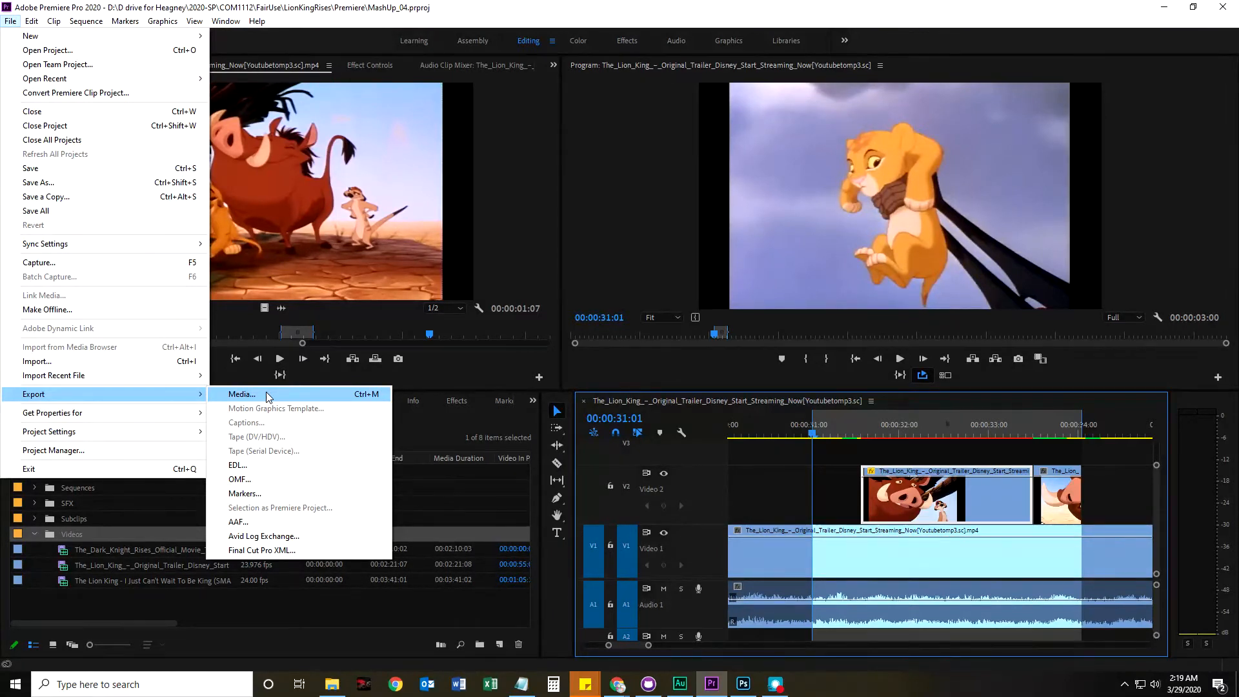
{"action": "left_click", "coordinate": [247, 395]}
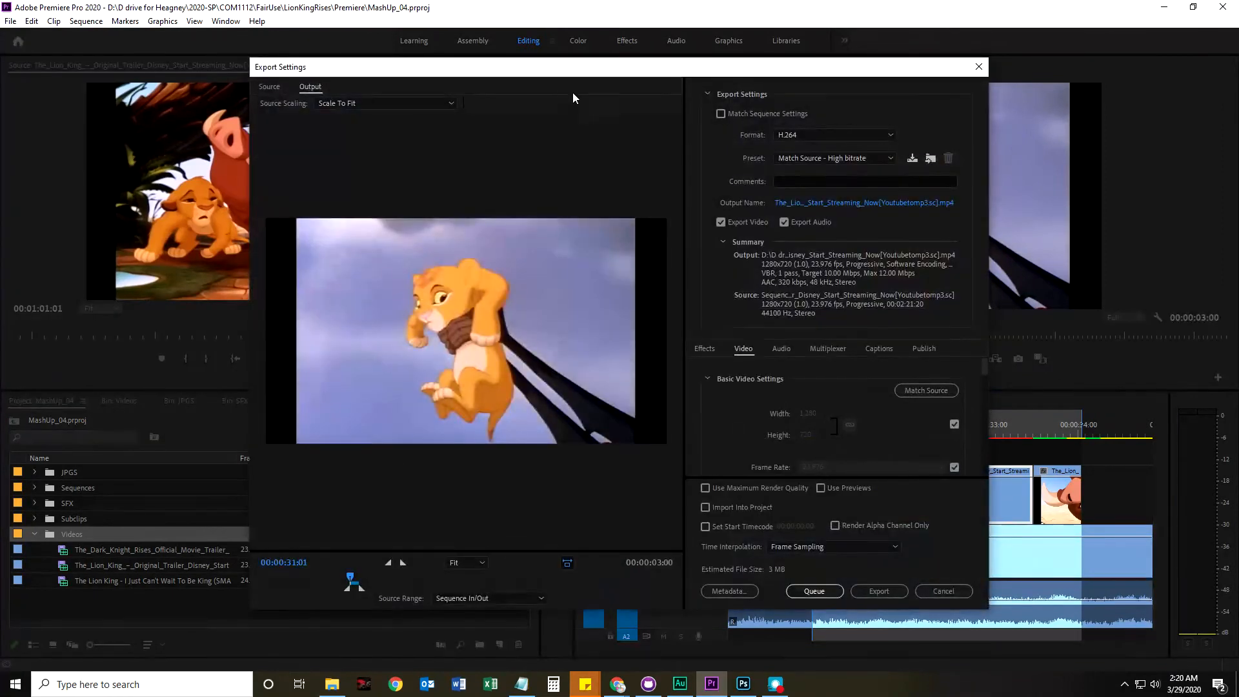
{"action": "mouse_move", "coordinate": [557, 67]}
{"action": "left_mouse_down"}
{"action": "mouse_move", "coordinate": [567, 78]}
{"action": "mouse_move", "coordinate": [548, 55]}
{"action": "mouse_move", "coordinate": [587, 64]}
{"action": "mouse_move", "coordinate": [570, 77]}
{"action": "left_mouse_up"}
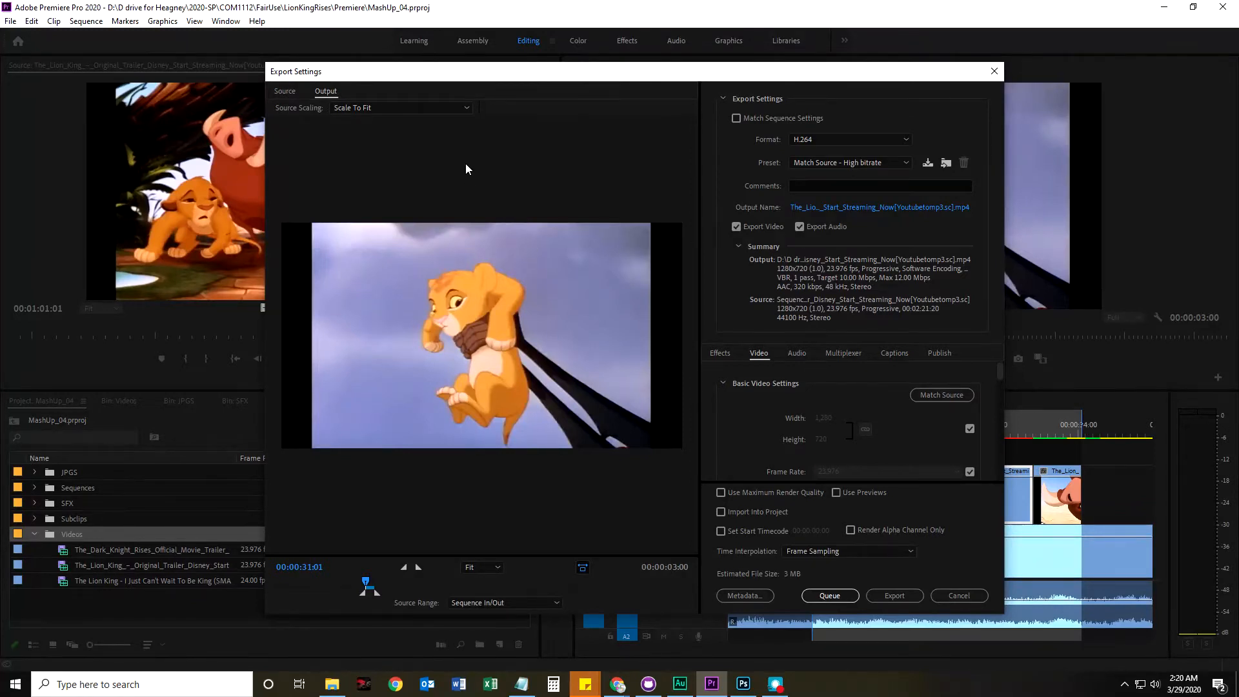
{"action": "left_click_drag", "start_coordinate": [624, 79], "coordinate": [606, 61]}
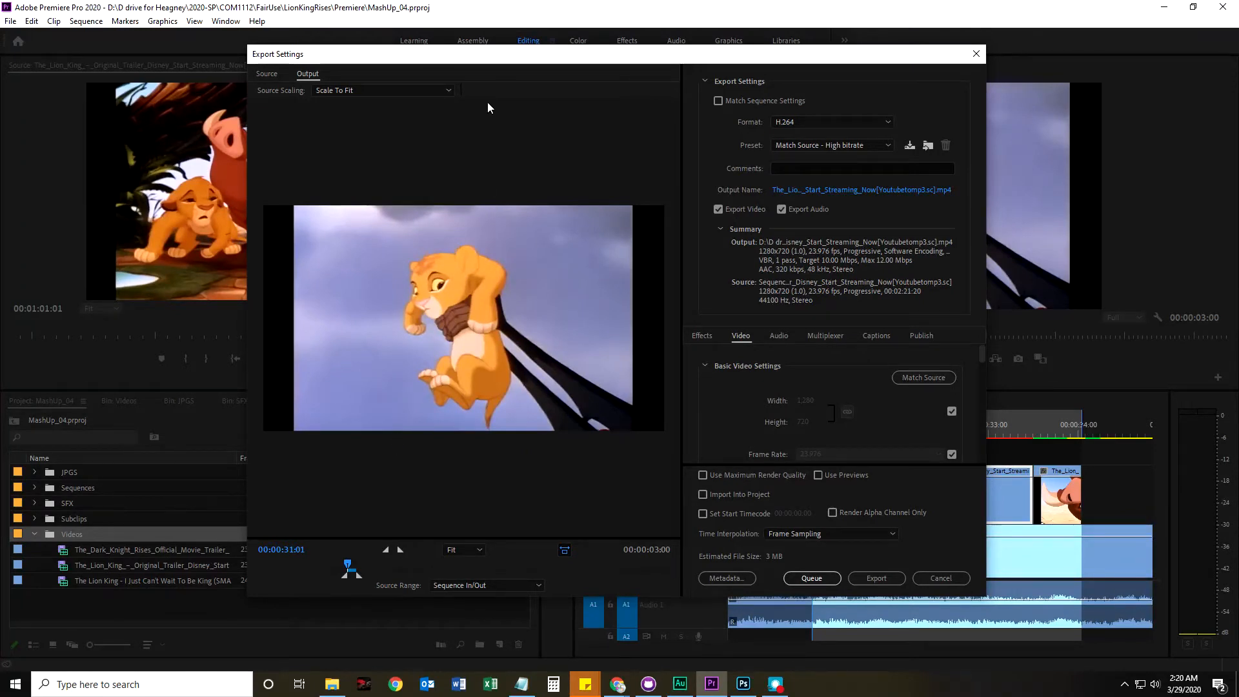
{"action": "left_click_drag", "start_coordinate": [482, 60], "coordinate": [345, 41]}
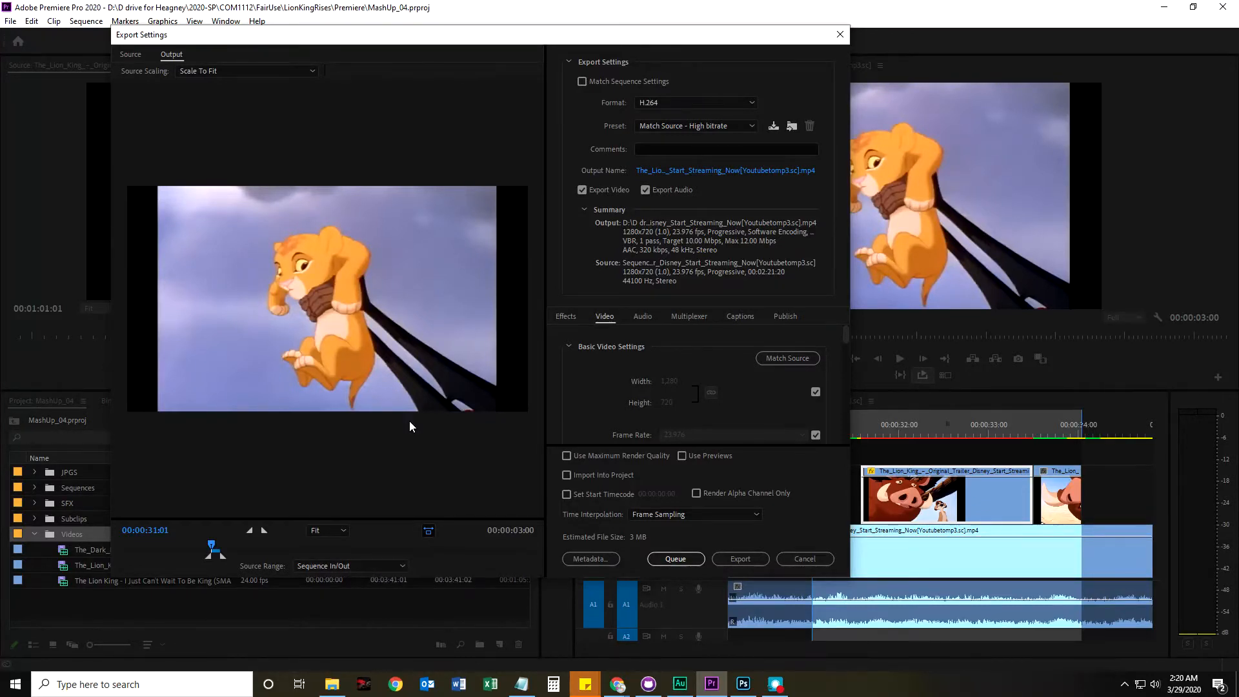
{"action": "left_click_drag", "start_coordinate": [478, 41], "coordinate": [327, 70]}
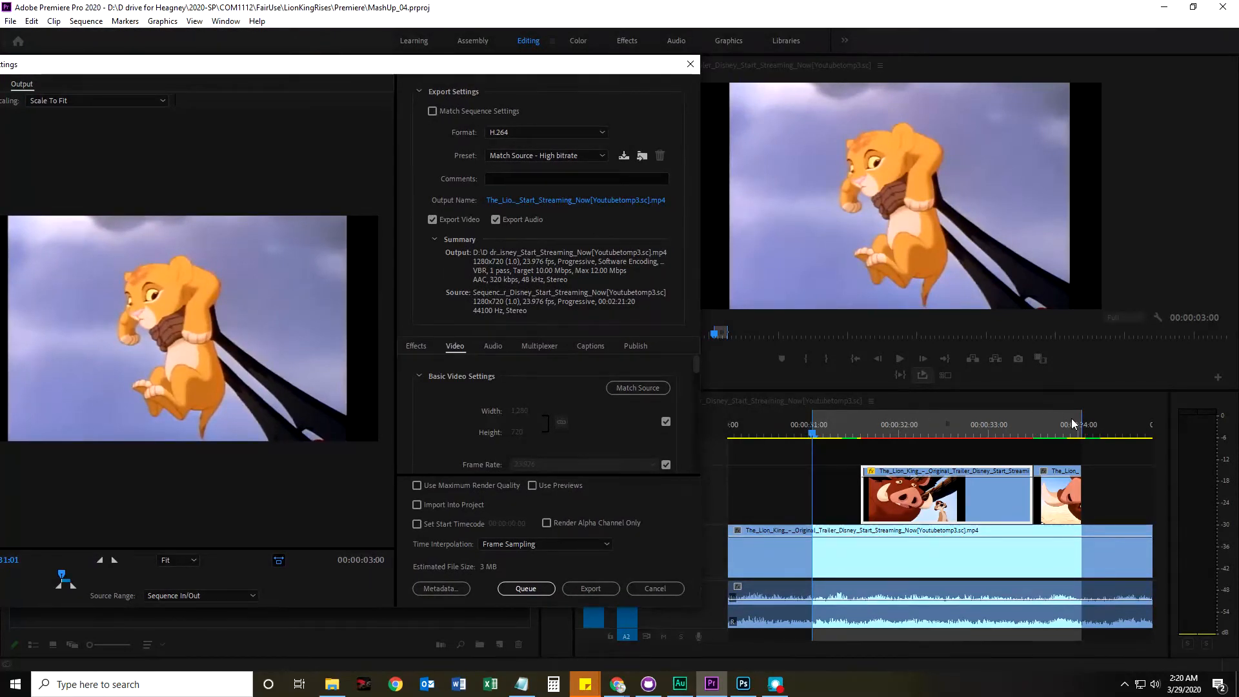
{"action": "left_click_drag", "start_coordinate": [250, 67], "coordinate": [369, 57]}
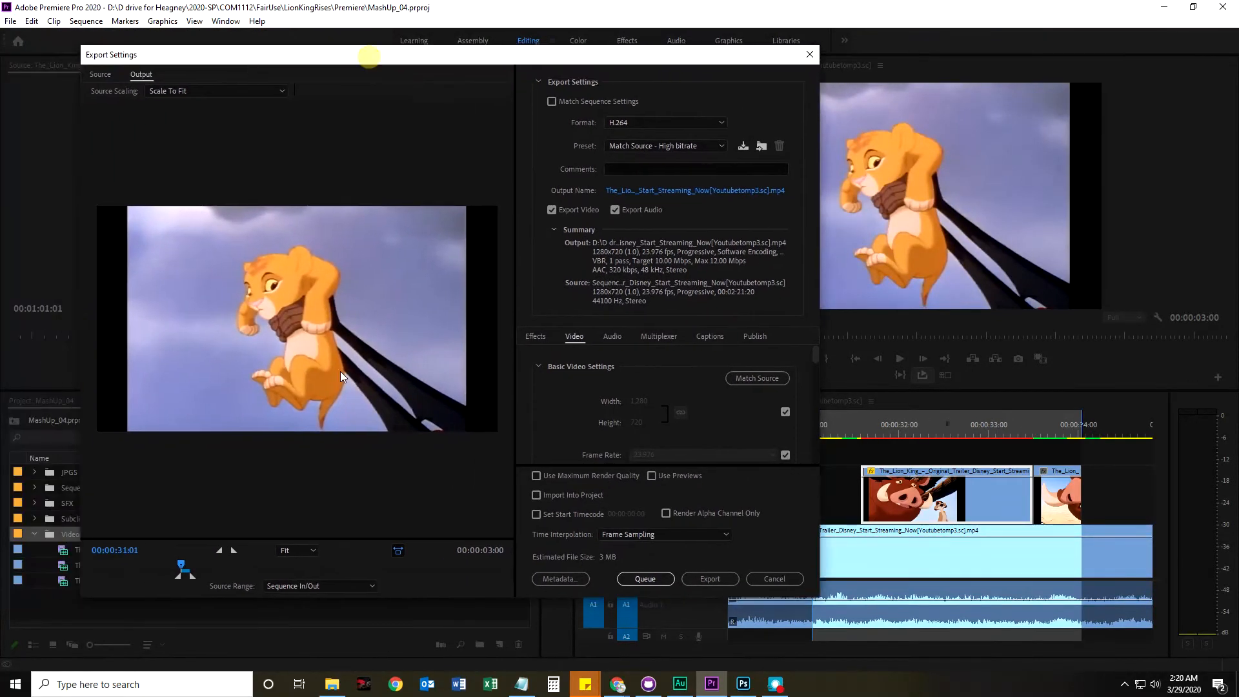
Step: Switch the export source range to Entire Sequence and back to Sequence In/Out
{"action": "left_click", "coordinate": [373, 589]}
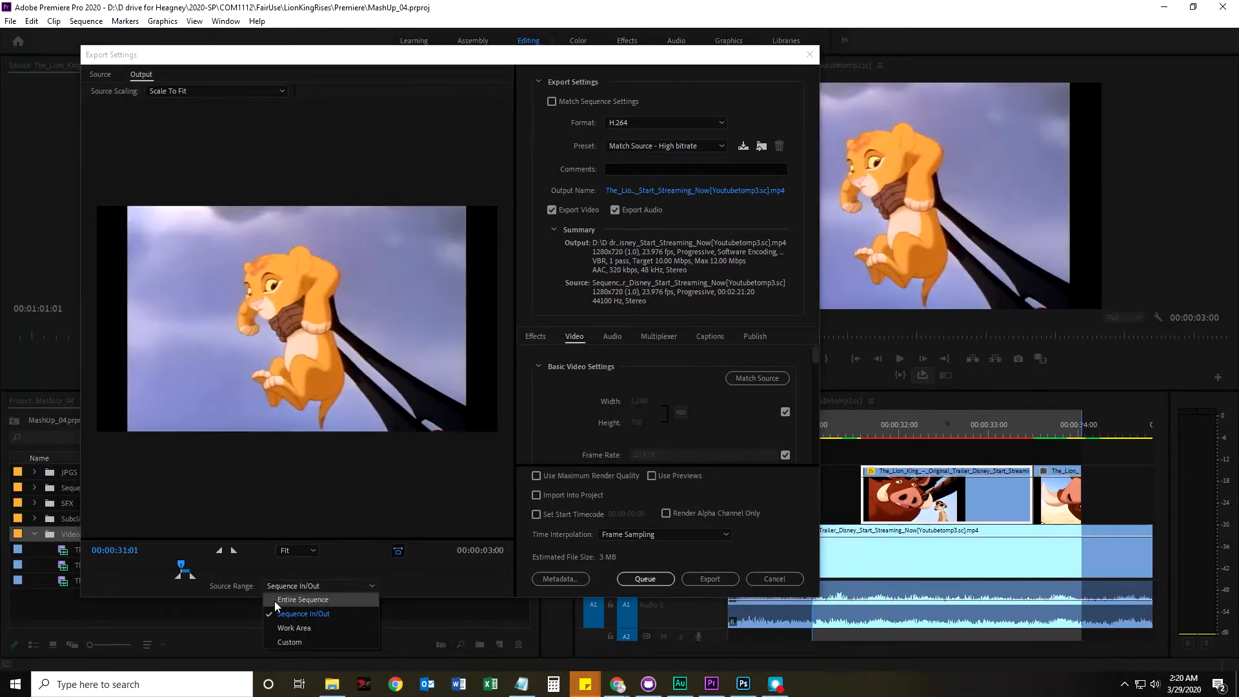
{"action": "left_click", "coordinate": [324, 598]}
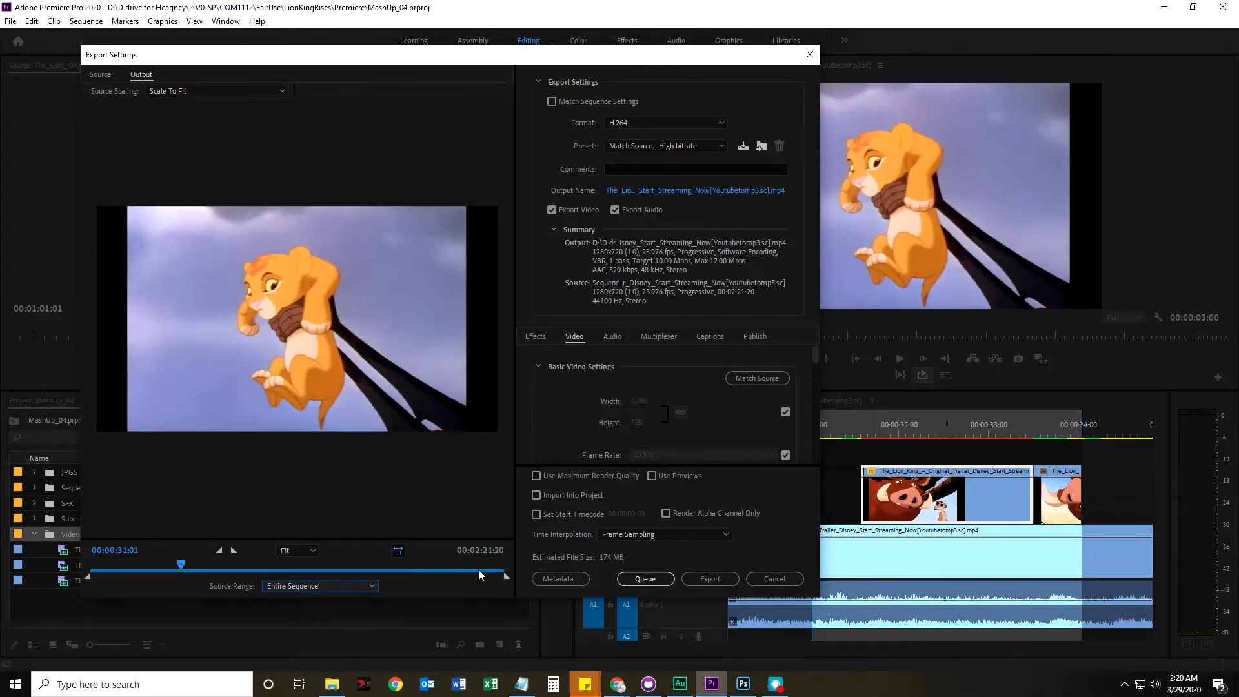
{"action": "left_click", "coordinate": [325, 589]}
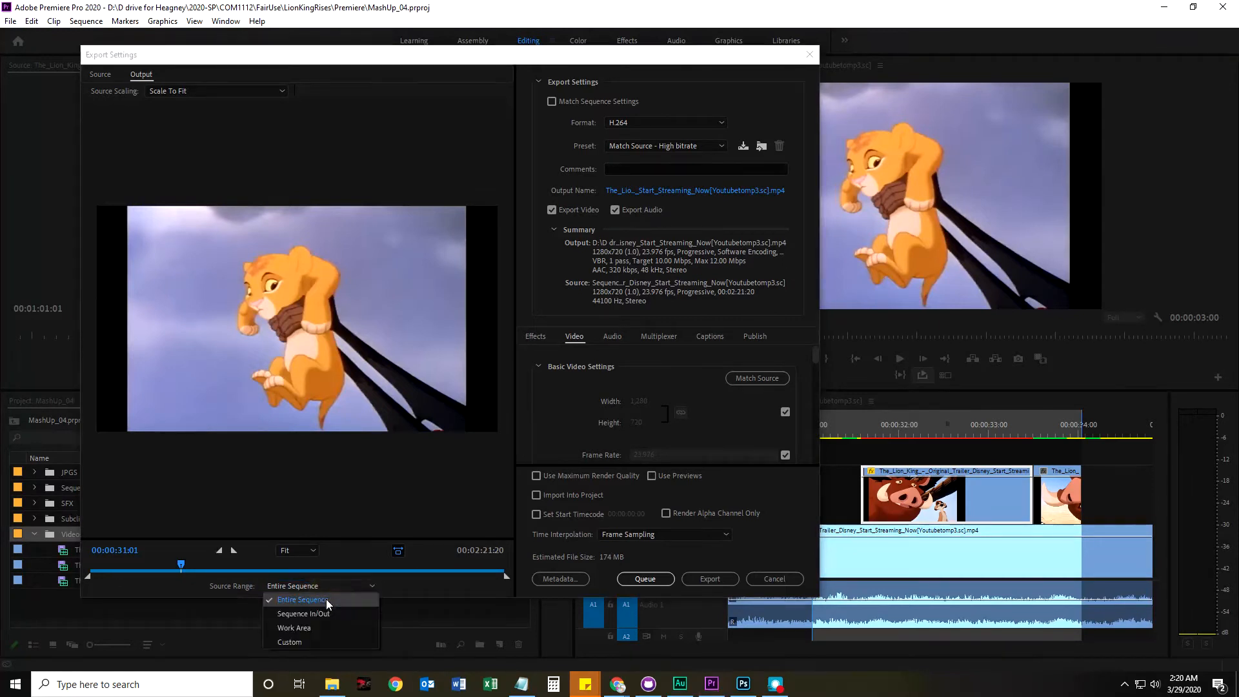
{"action": "left_click", "coordinate": [305, 611]}
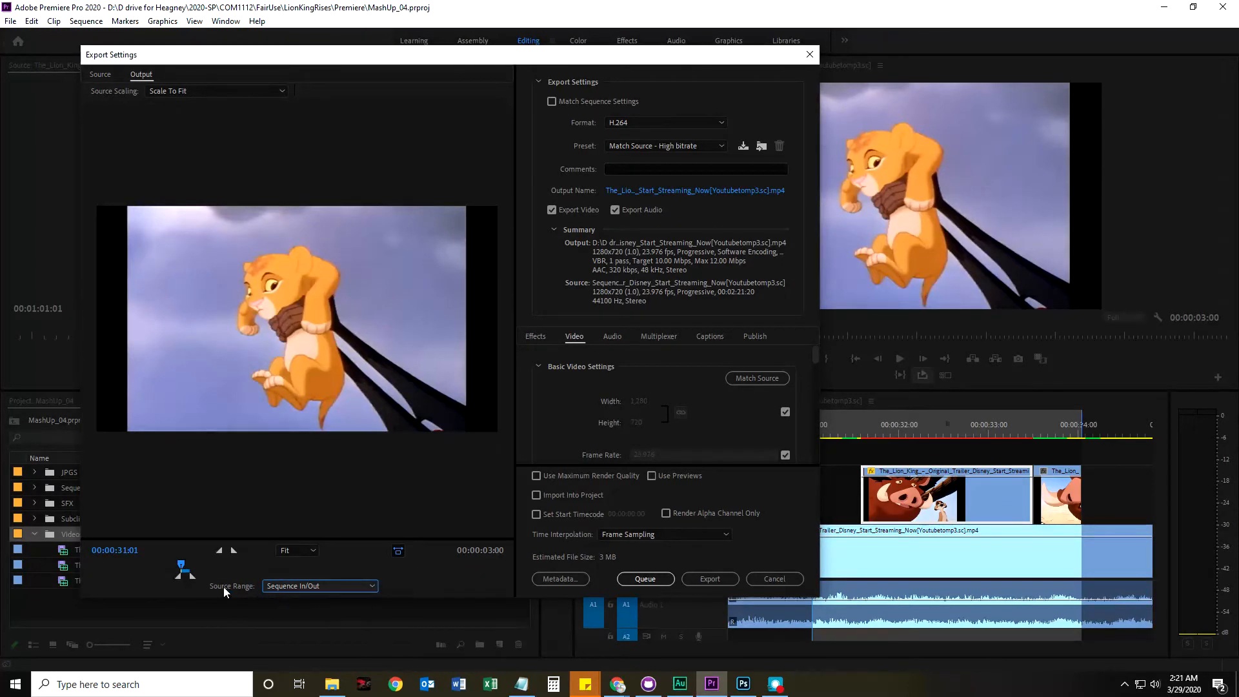
Step: Expand the export range, move the preview to 00:01:43:07 and set the source range to Entire Sequence
{"action": "left_click_drag", "start_coordinate": [180, 582], "coordinate": [525, 568]}
{"action": "left_click_drag", "start_coordinate": [181, 565], "coordinate": [390, 565]}
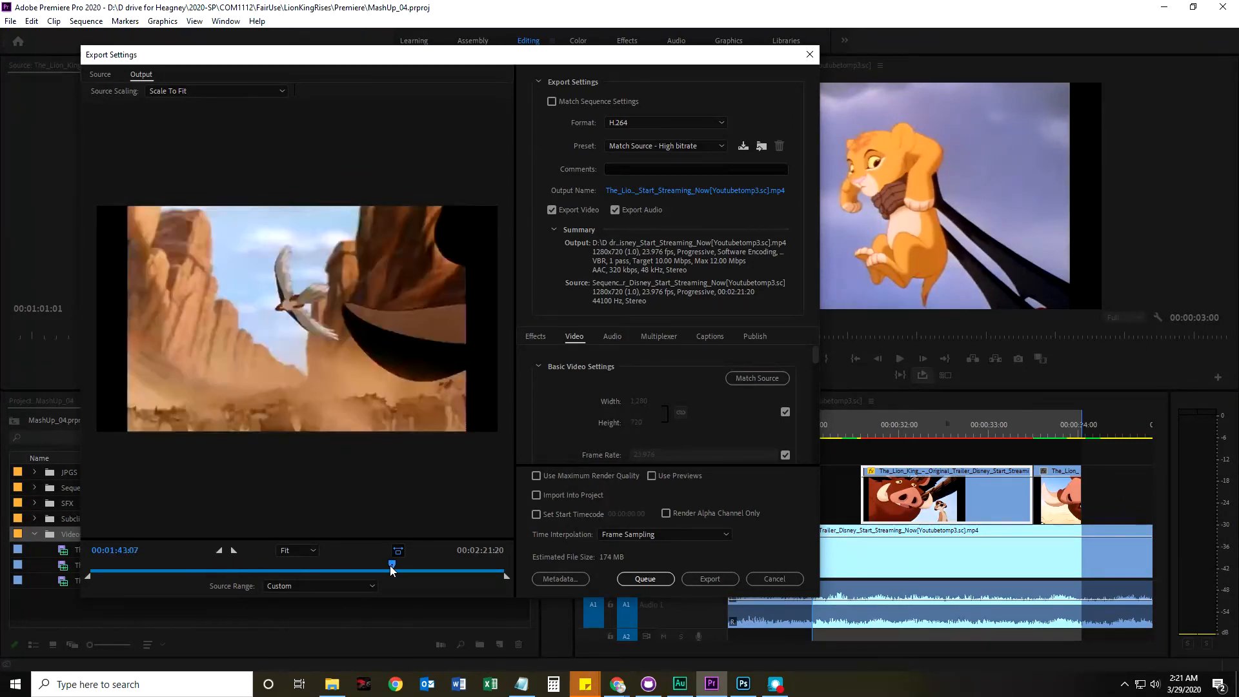
{"action": "left_click", "coordinate": [364, 587]}
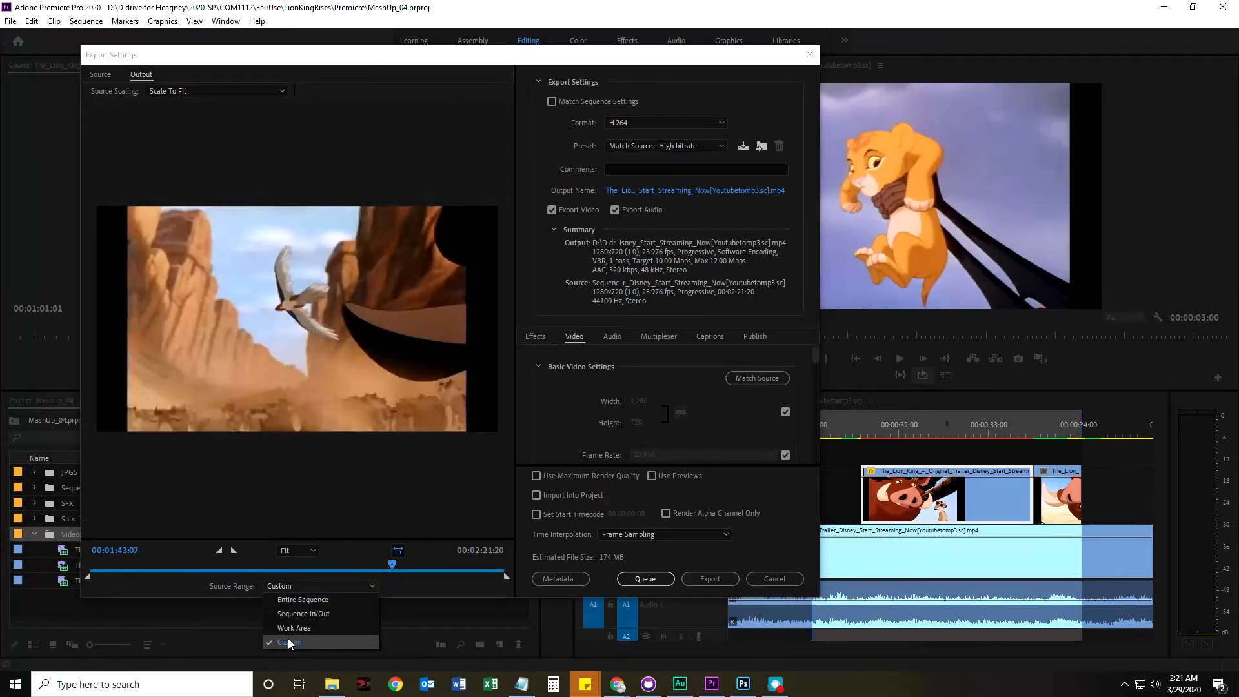
{"action": "left_click", "coordinate": [298, 601]}
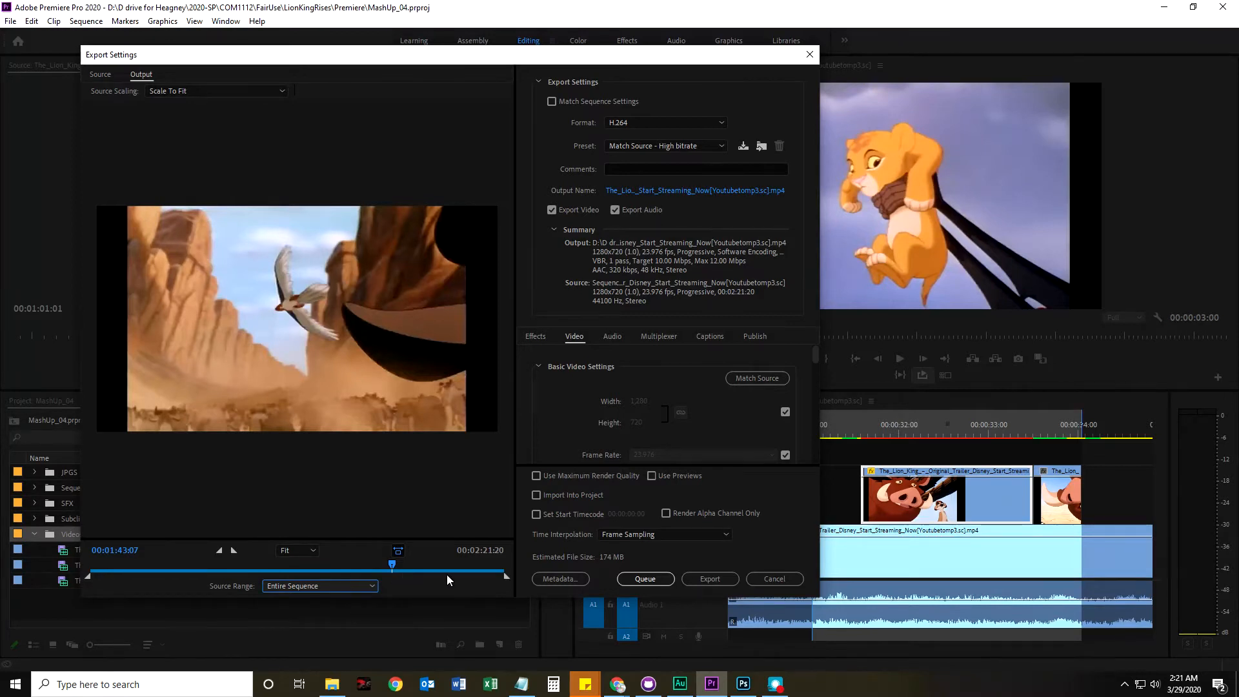
Step: Pull the export end point in for a 00:02:15:23 duration and move the preview to 00:02:16:00
{"action": "left_click_drag", "start_coordinate": [505, 576], "coordinate": [502, 576]}
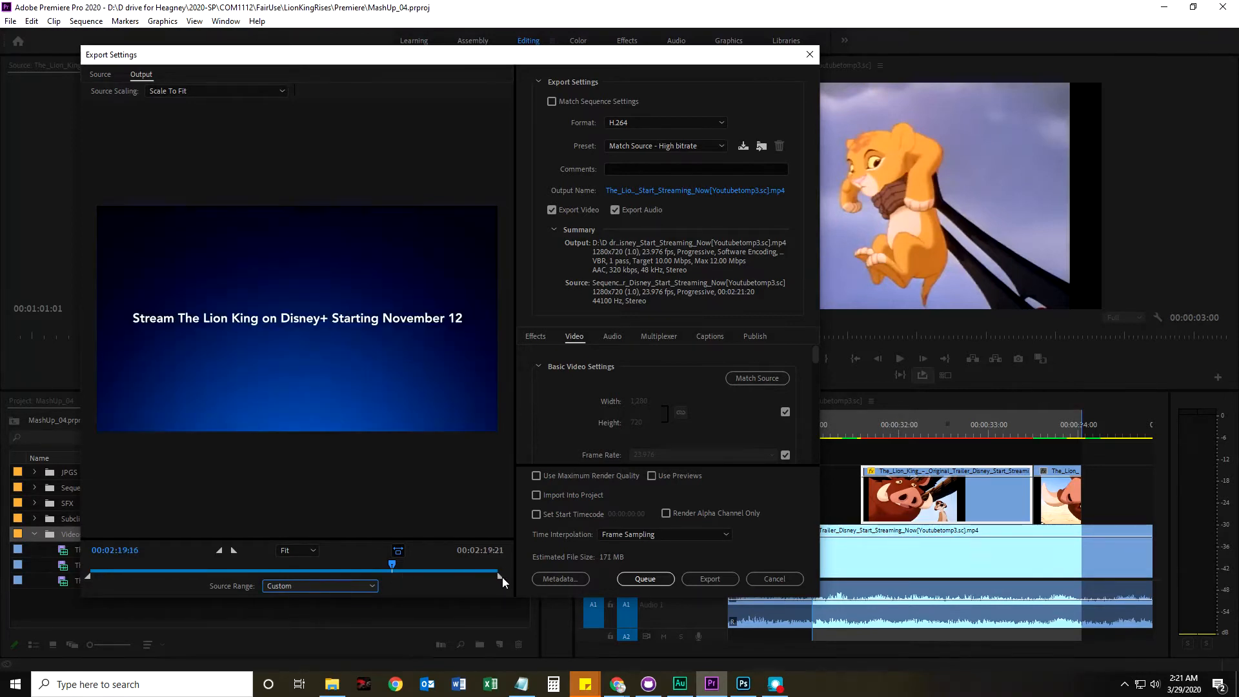
{"action": "left_click_drag", "start_coordinate": [502, 577], "coordinate": [501, 578]}
{"action": "left_click_drag", "start_coordinate": [495, 579], "coordinate": [491, 575]}
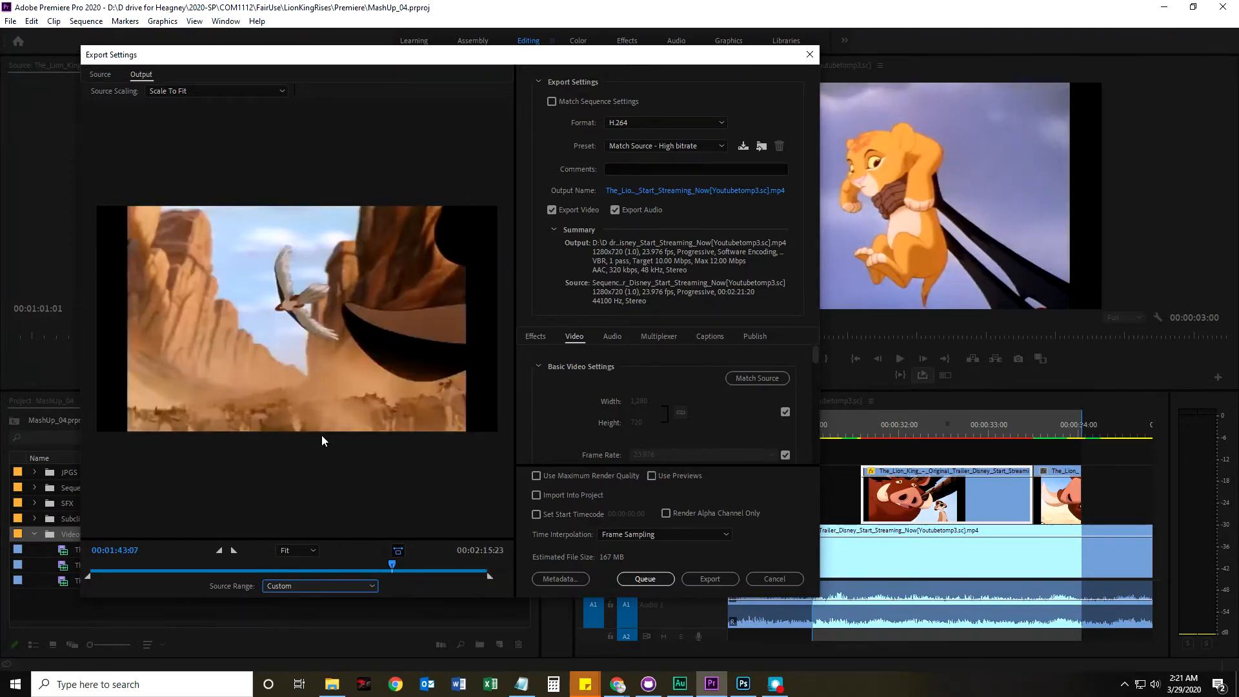
{"action": "left_click_drag", "start_coordinate": [392, 564], "coordinate": [486, 580]}
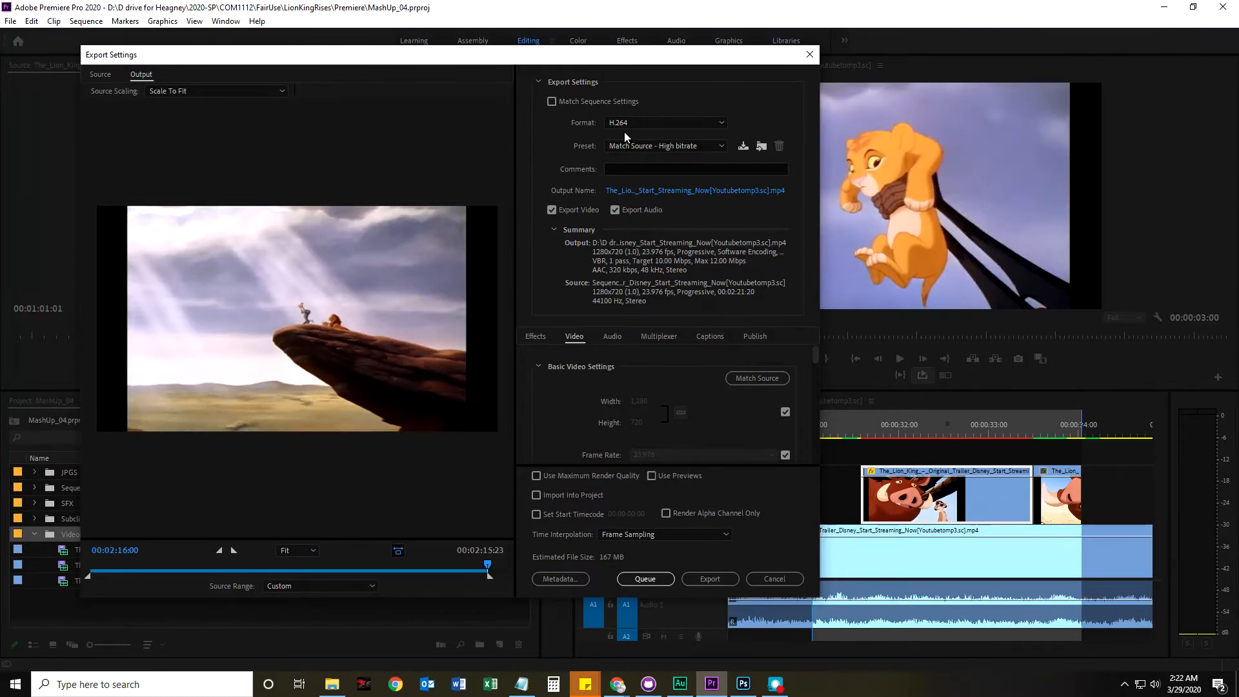
Step: Reposition the export dialog and choose H.264 as the export format, leaving Match Sequence Settings off
{"action": "left_click_drag", "start_coordinate": [583, 55], "coordinate": [556, 191]}
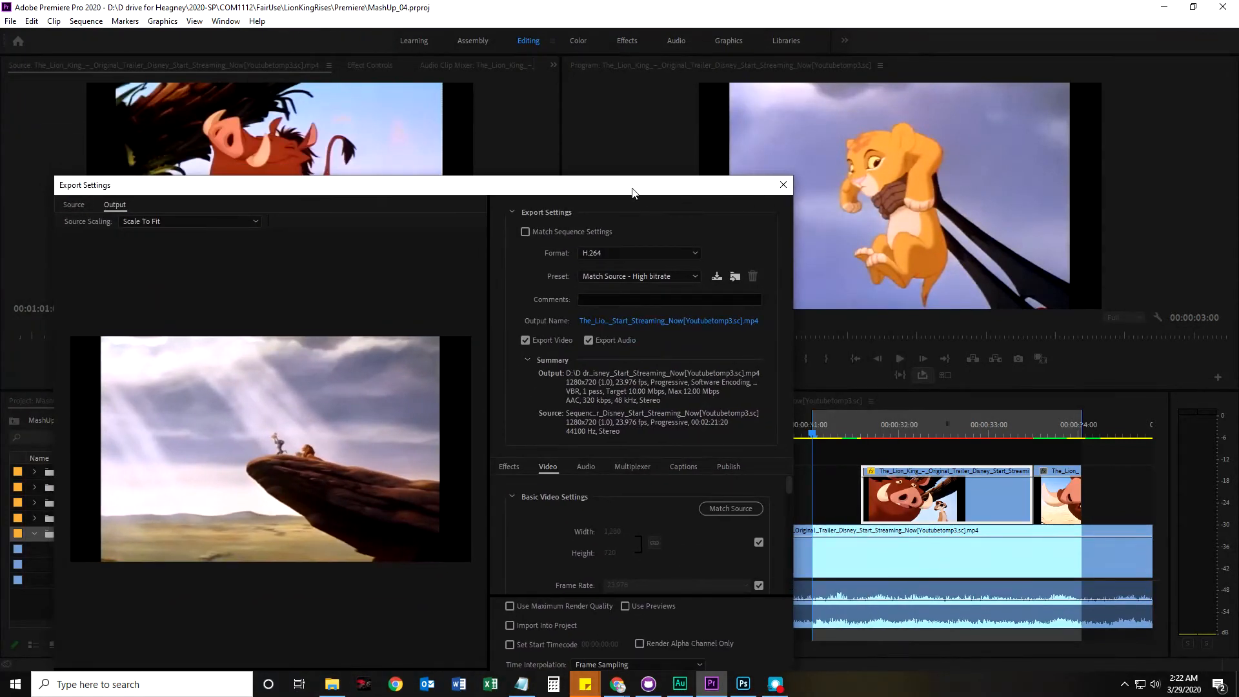
{"action": "left_click_drag", "start_coordinate": [632, 188], "coordinate": [645, 110]}
{"action": "left_click", "coordinate": [539, 154]}
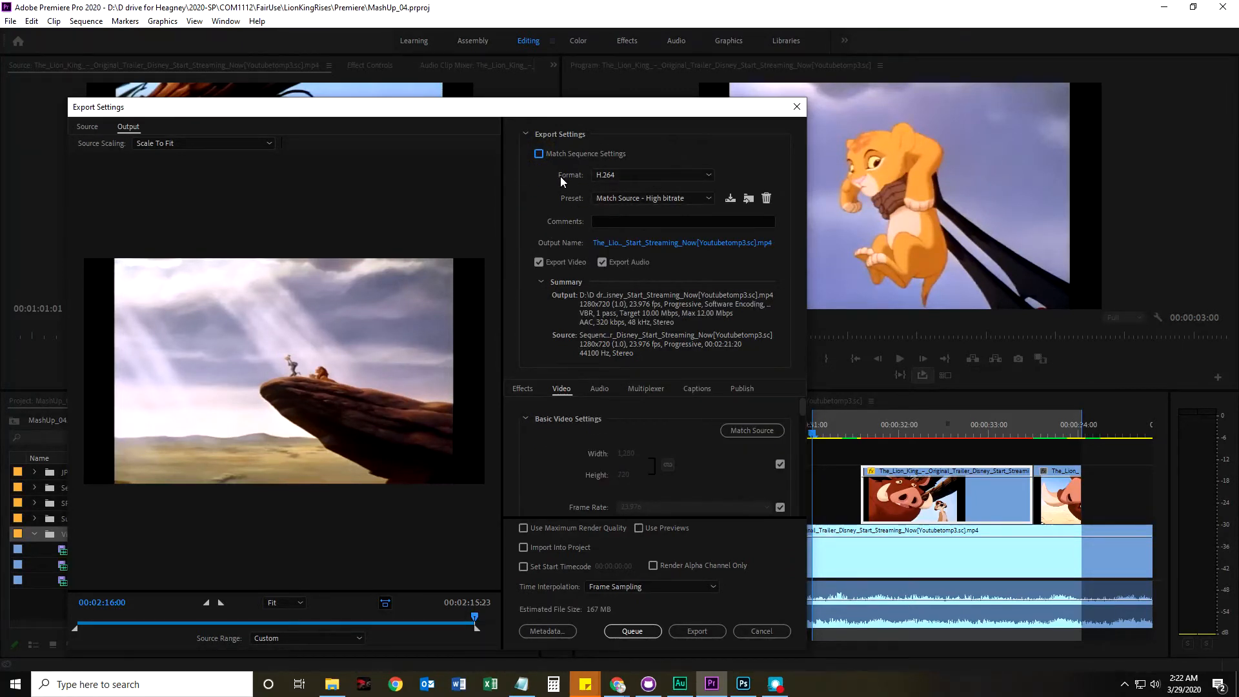
{"action": "left_click", "coordinate": [626, 173]}
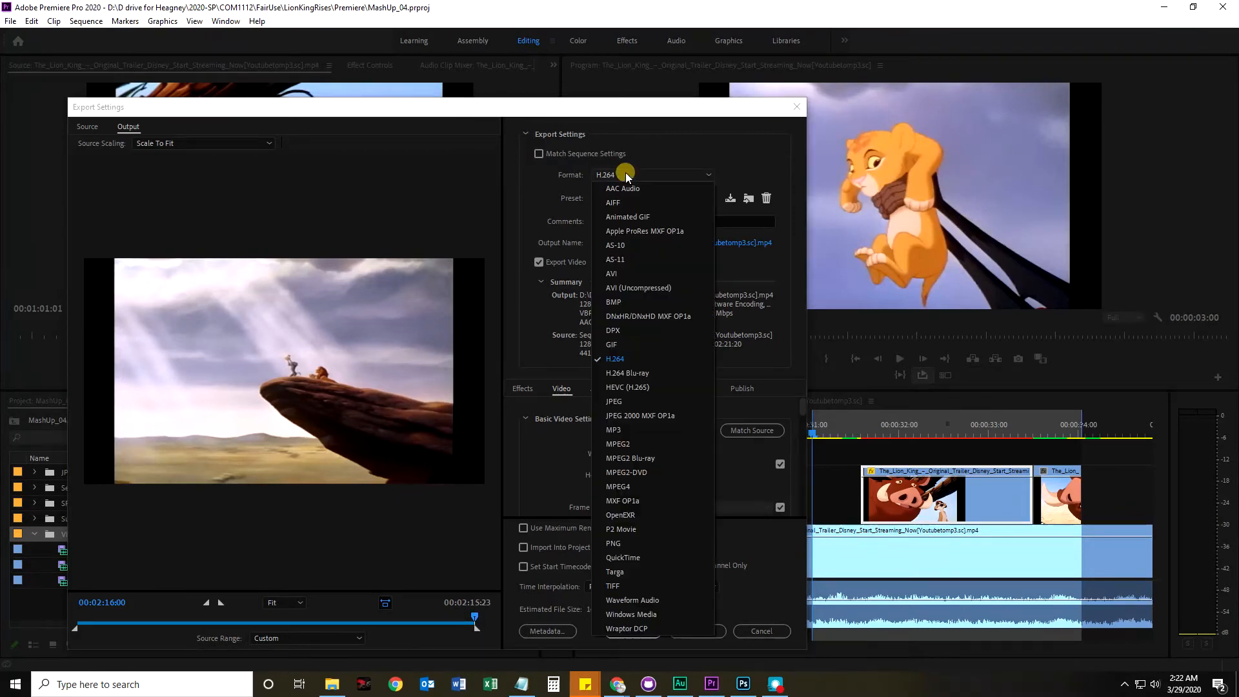
{"action": "left_click", "coordinate": [631, 360]}
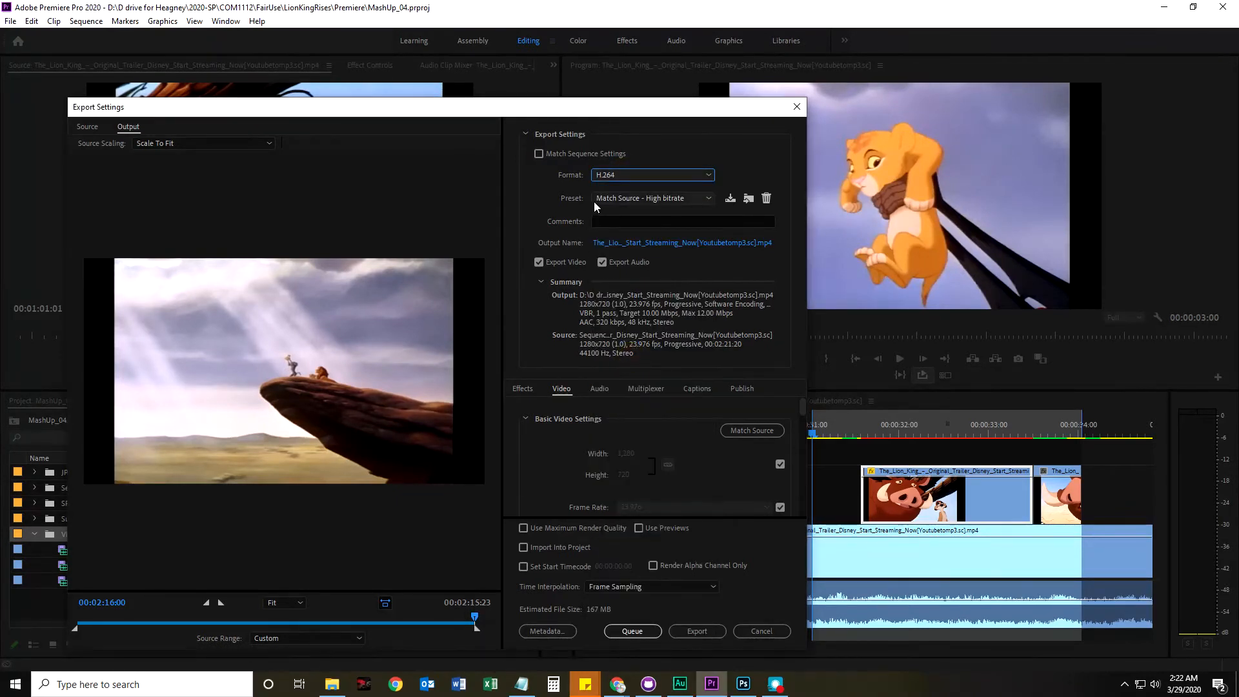
Step: Try the Match Source - High bitrate, Facebook 720p HD, High Quality 2160p 4K and Twitter 640x640 export presets in turn
{"action": "left_click", "coordinate": [705, 197]}
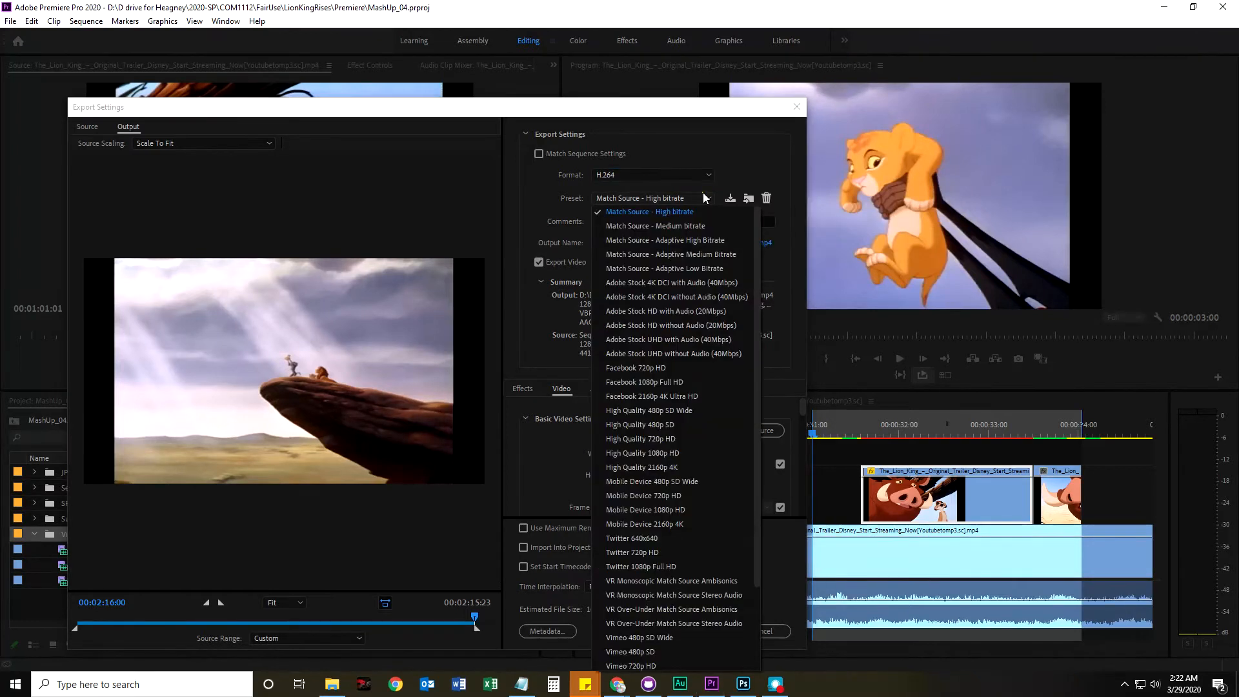
{"action": "left_click", "coordinate": [617, 211]}
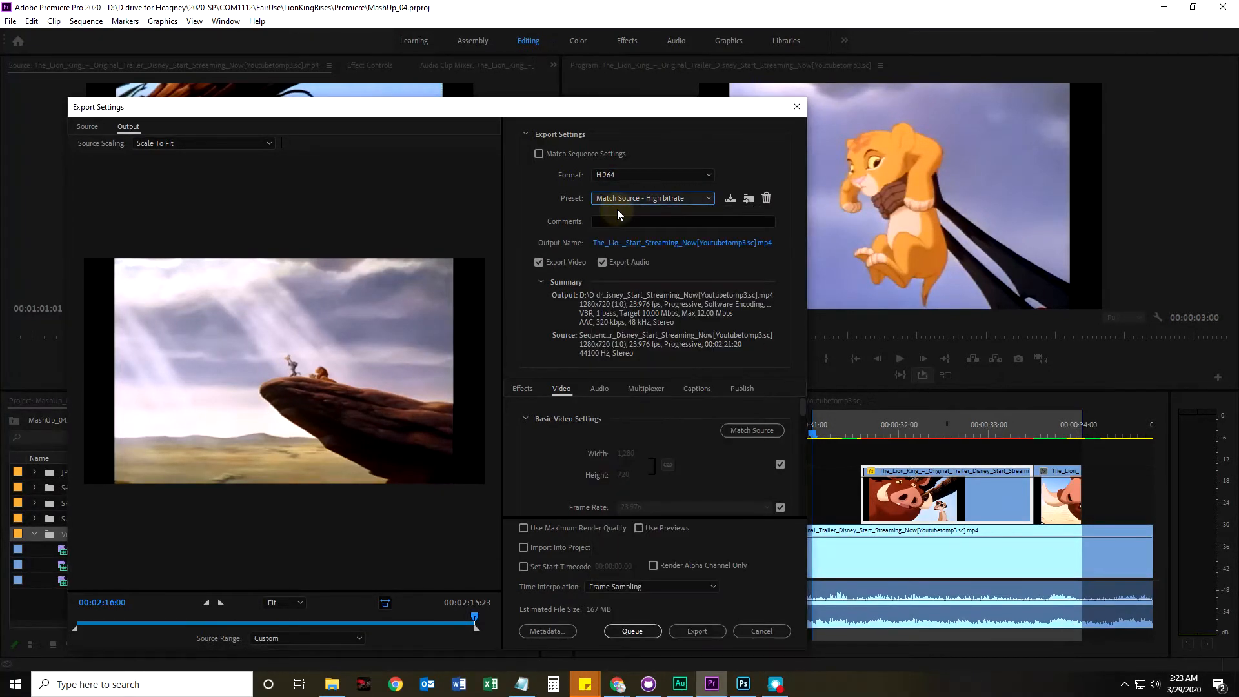
{"action": "left_click", "coordinate": [620, 196]}
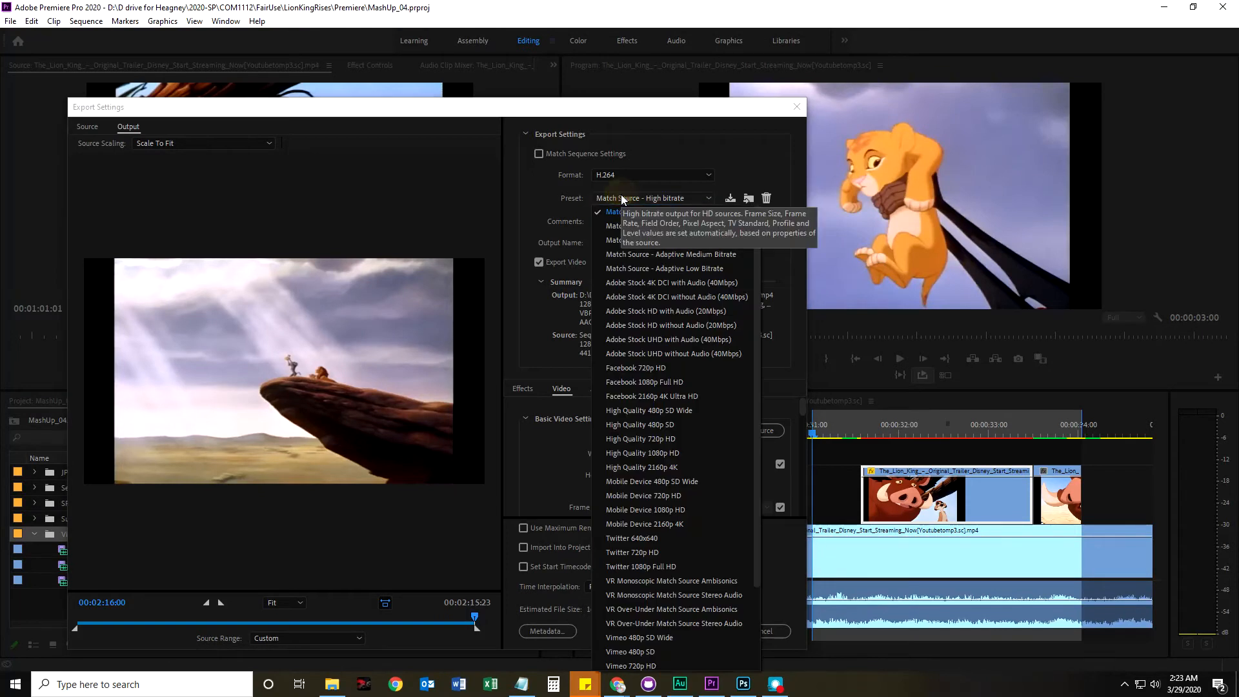
{"action": "left_click", "coordinate": [629, 367]}
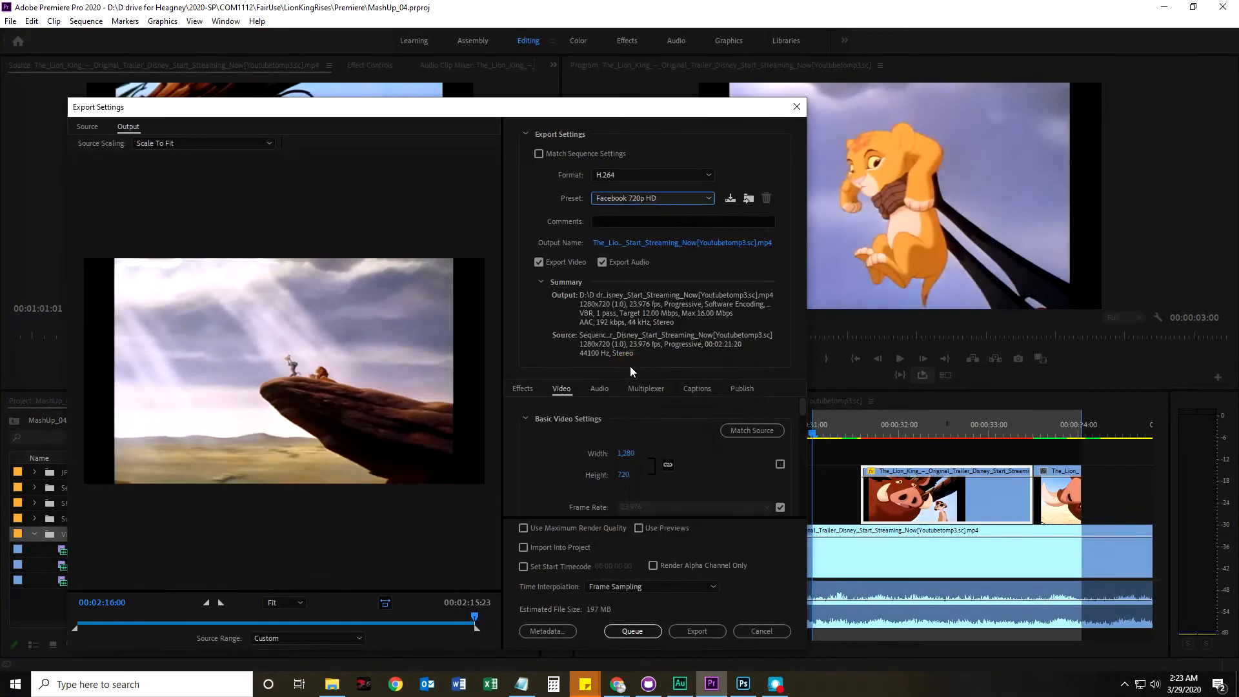
{"action": "left_click", "coordinate": [657, 205]}
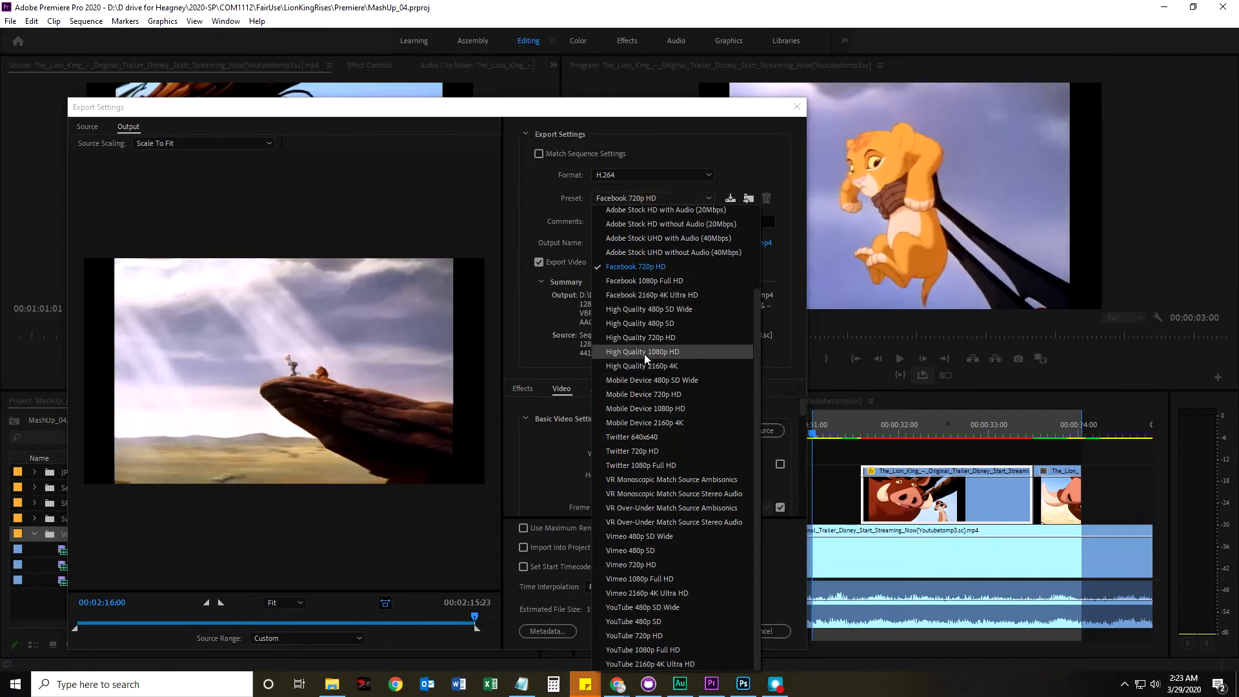
{"action": "left_click", "coordinate": [638, 365]}
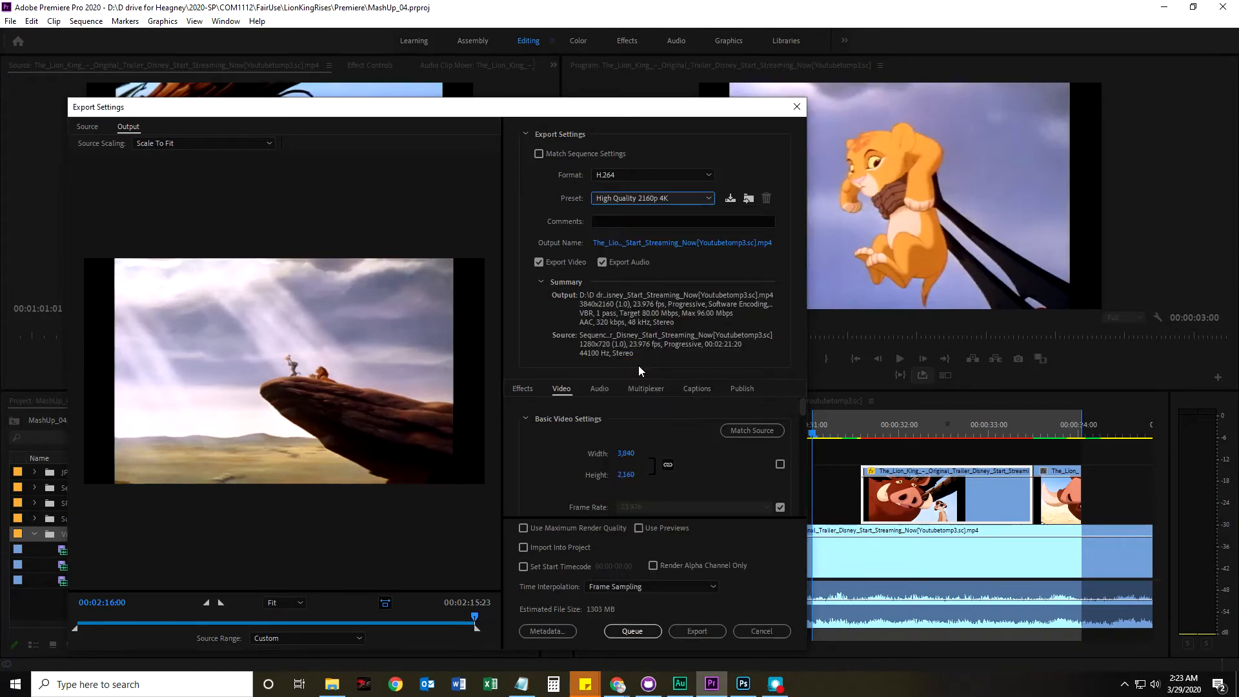
{"action": "left_click", "coordinate": [651, 198]}
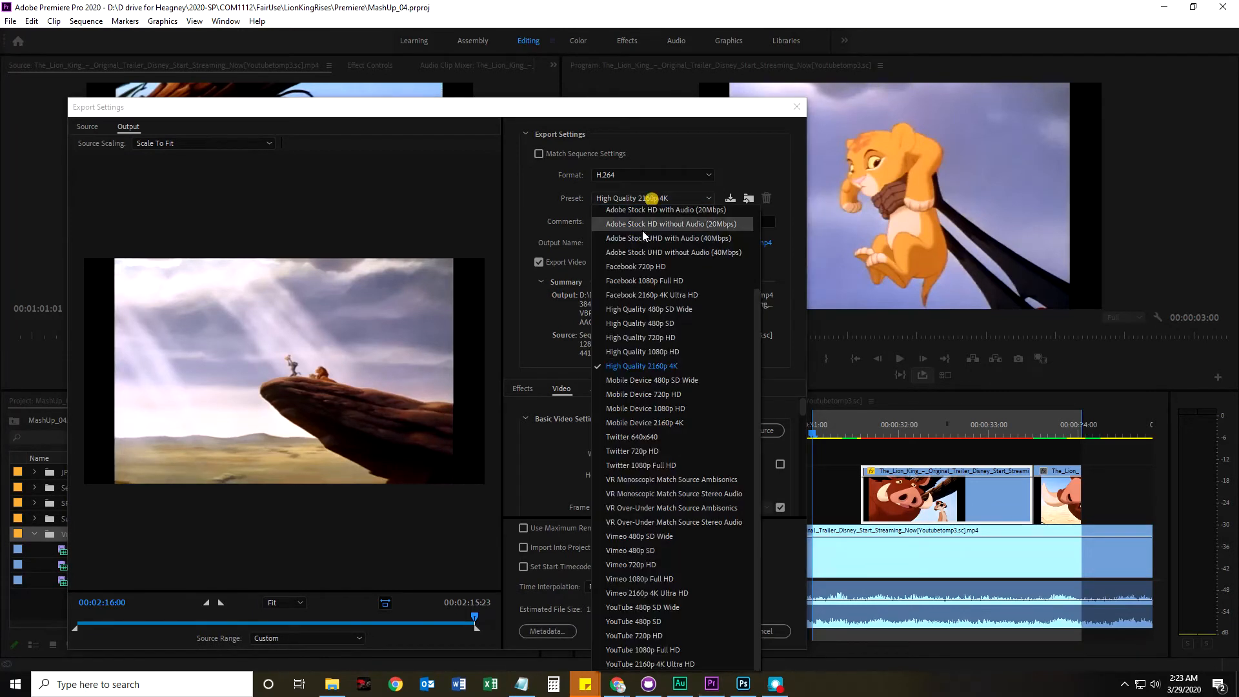
{"action": "left_click", "coordinate": [641, 438]}
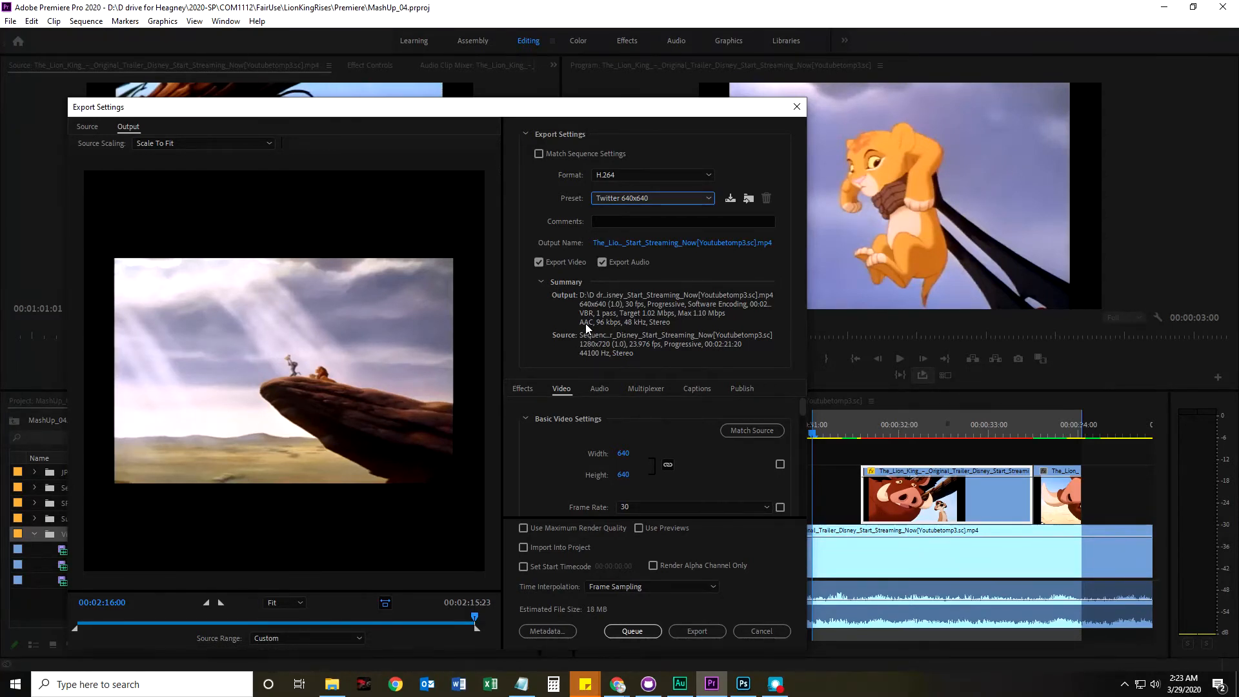
Step: Set the export preset to Match Source - High bitrate and reposition the export dialog
{"action": "left_click", "coordinate": [706, 197]}
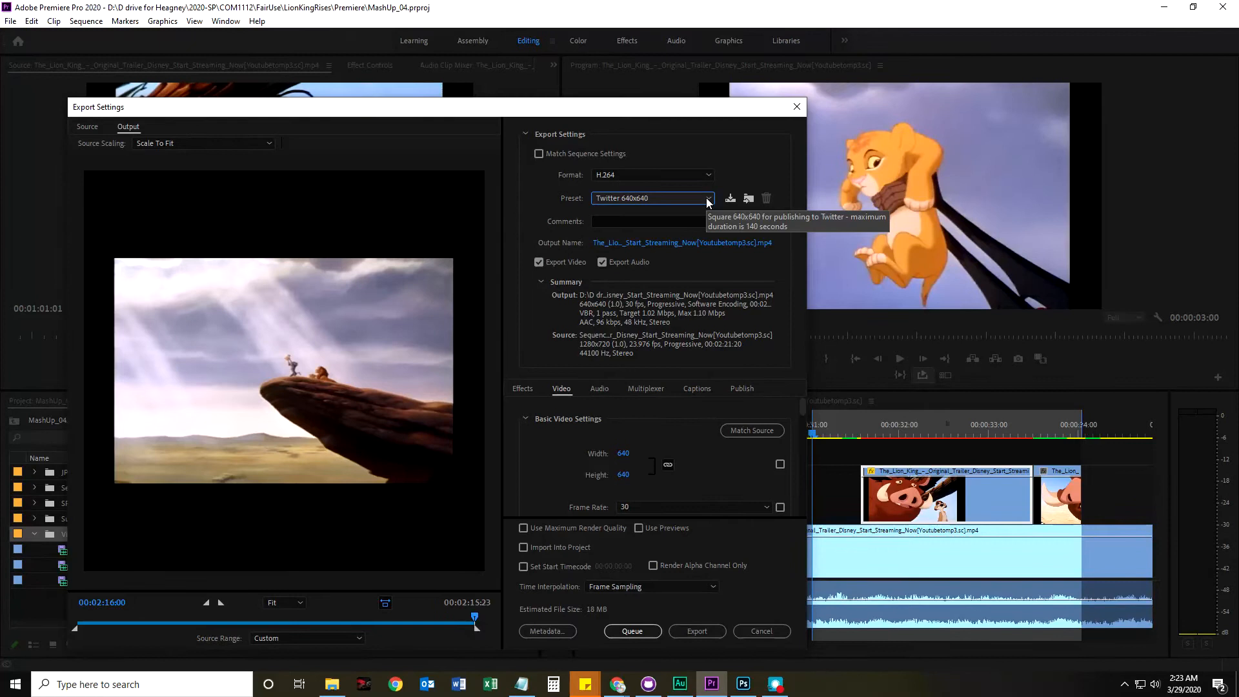
{"action": "left_click", "coordinate": [708, 200]}
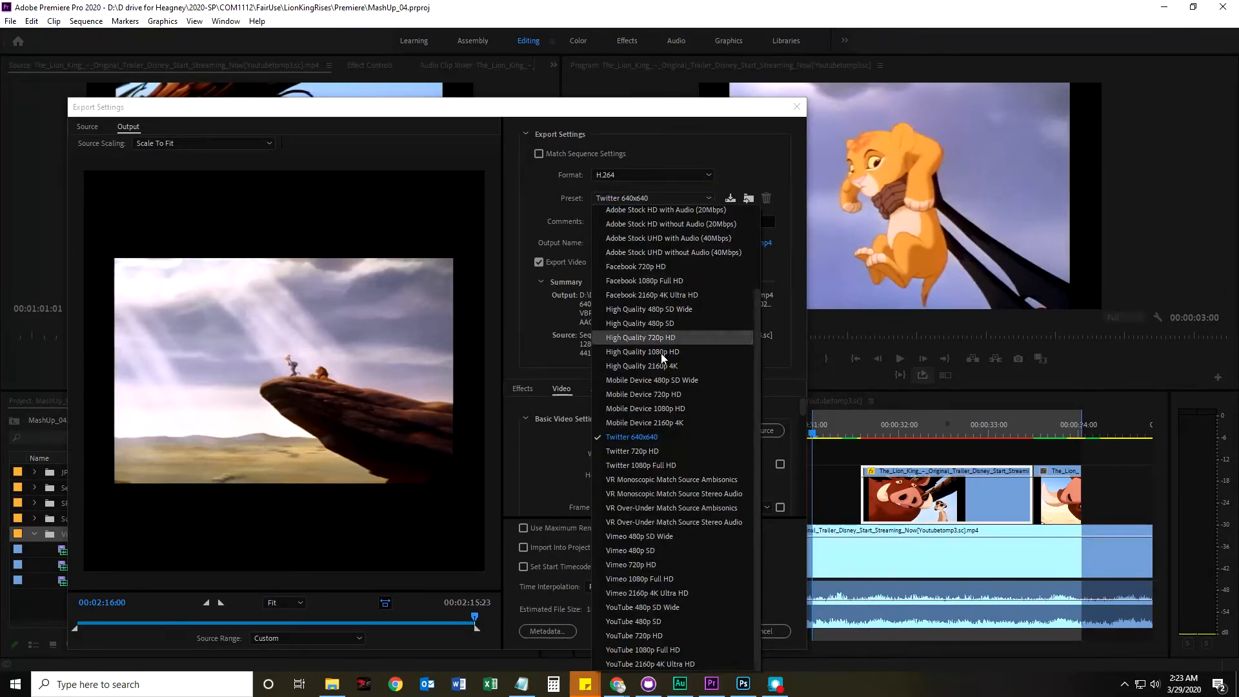
{"action": "scroll", "coordinate": [660, 354], "scroll_direction": "up", "scroll_amount": 3}
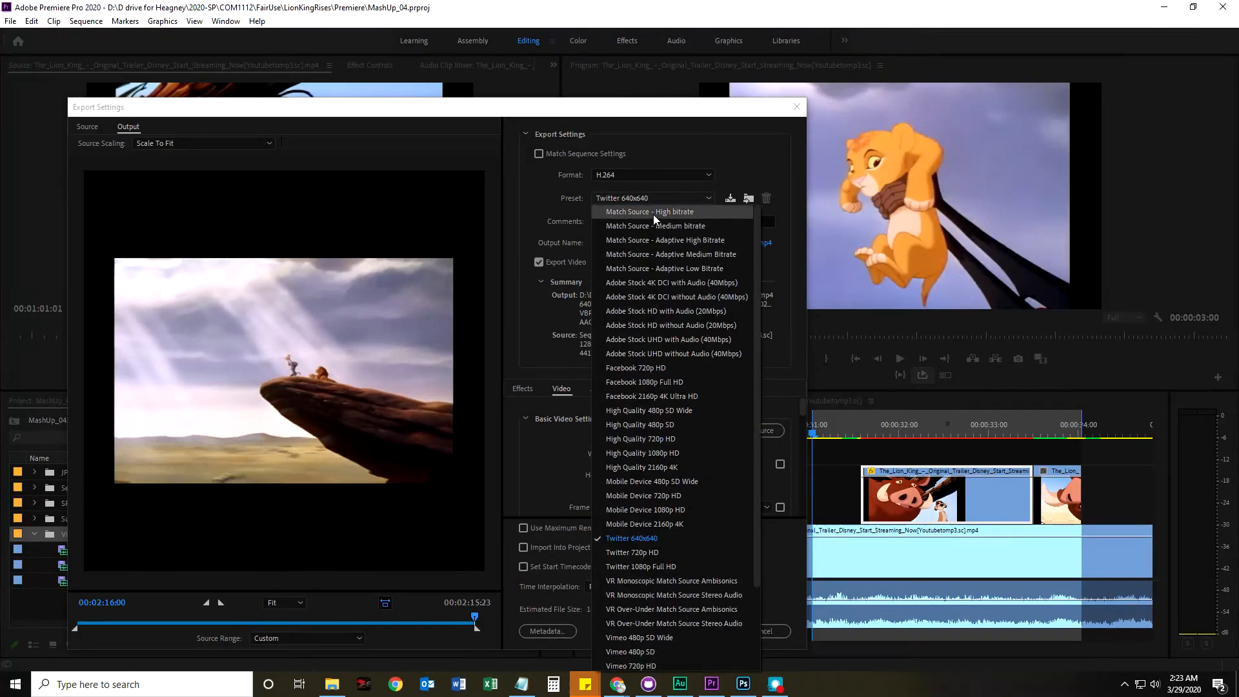
{"action": "left_click", "coordinate": [675, 213]}
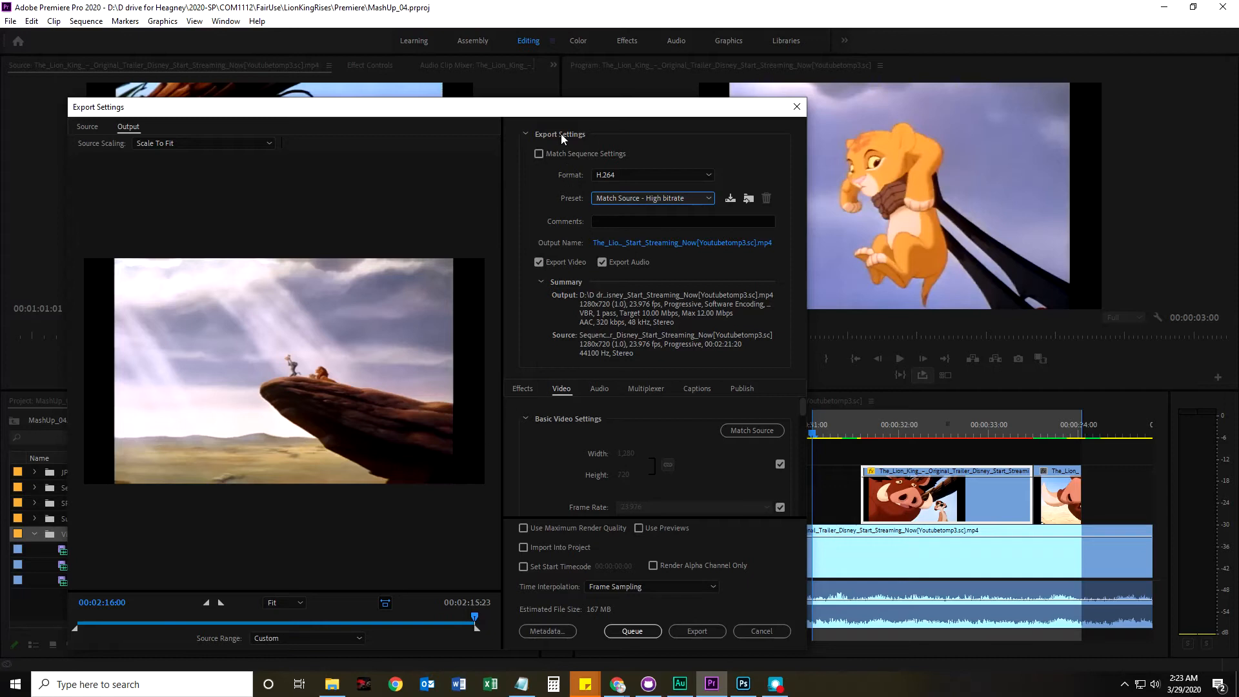
{"action": "left_click_drag", "start_coordinate": [533, 109], "coordinate": [563, 72]}
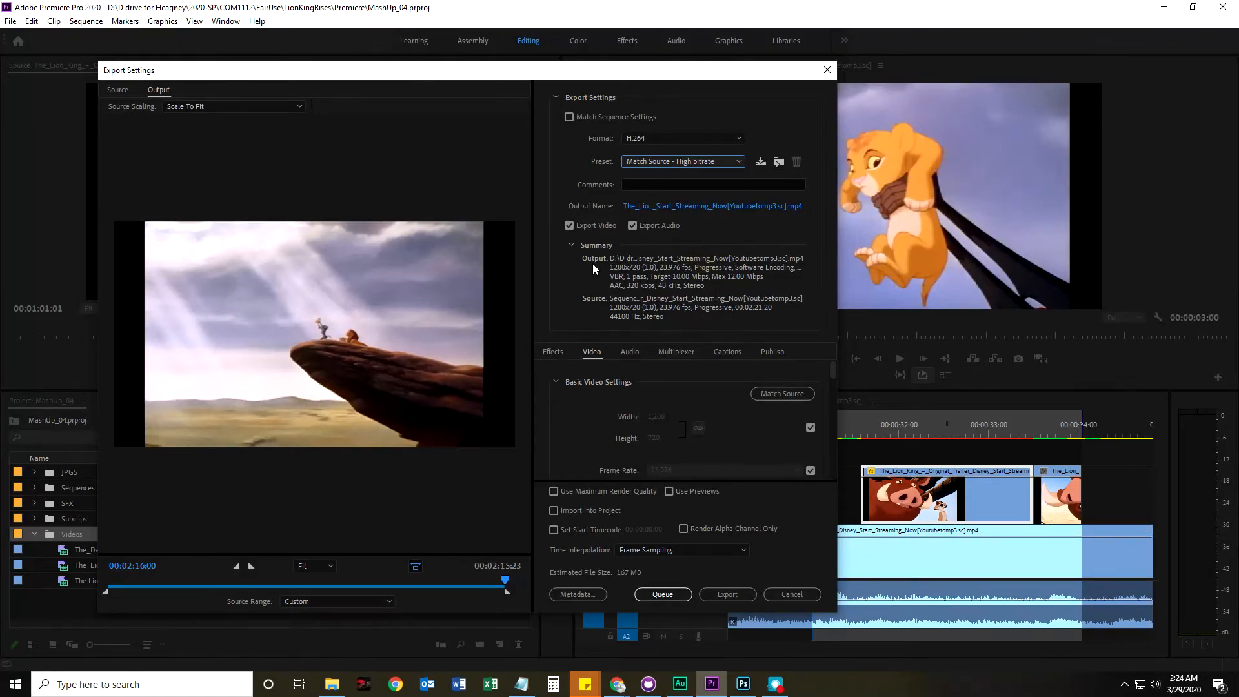
Step: Open the output name for editing and browse to the 2020-SP > COM1112 > FairUse > LionKingRises folder on the D drive
{"action": "left_click", "coordinate": [669, 208]}
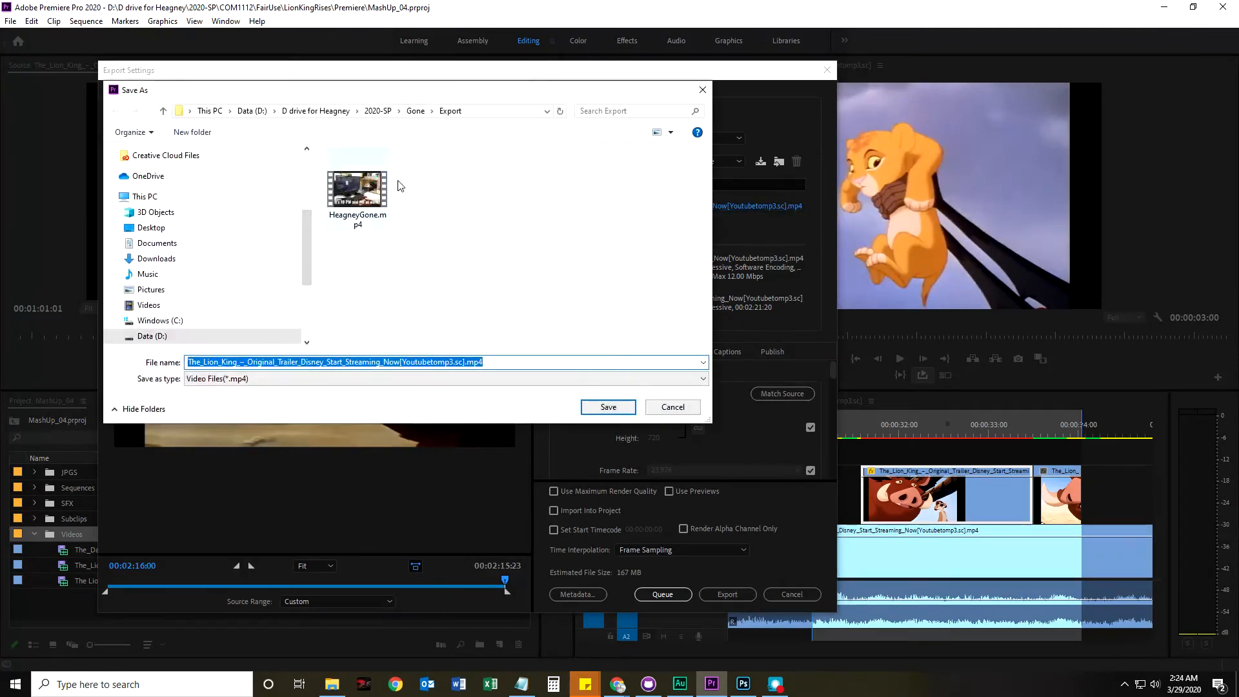
{"action": "left_click", "coordinate": [379, 112]}
{"action": "left_click", "coordinate": [343, 115]}
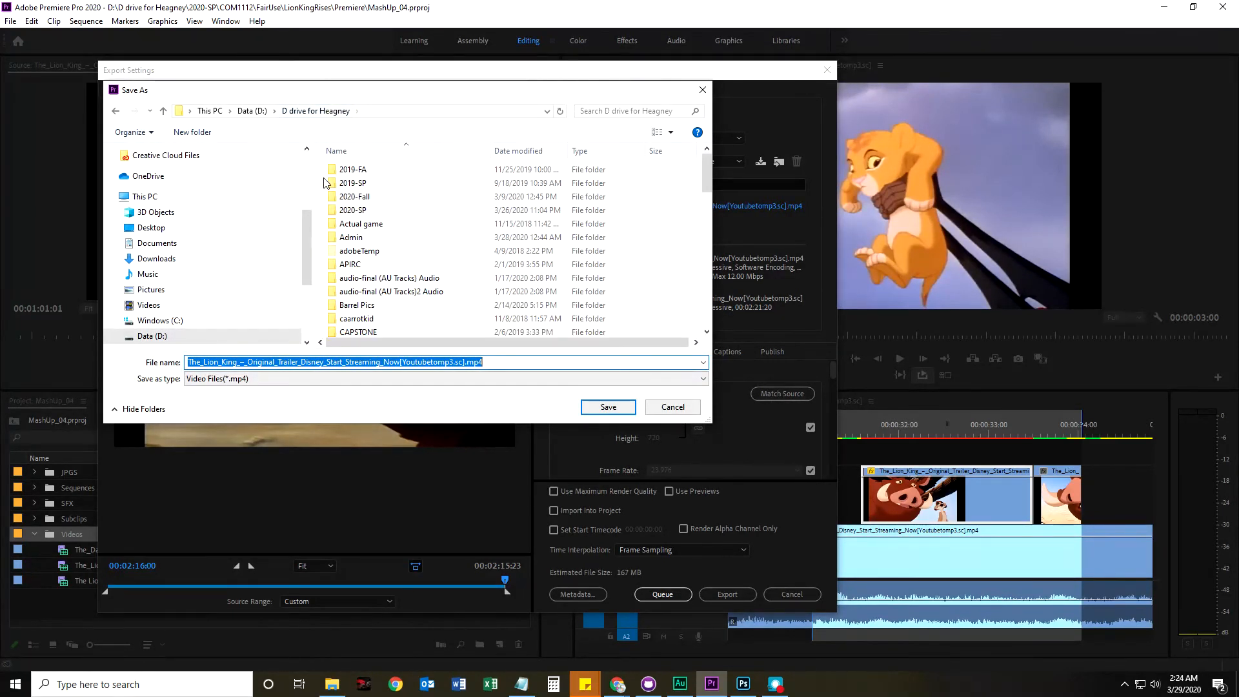
{"action": "left_click", "coordinate": [344, 211]}
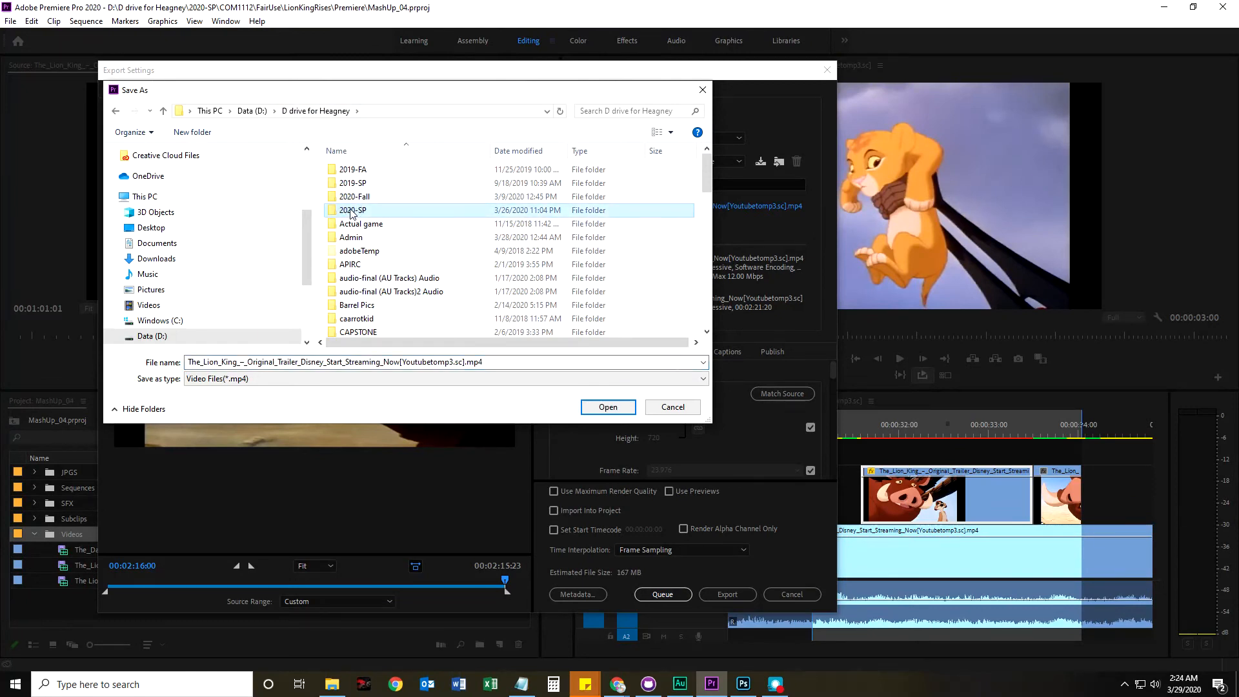
{"action": "double_click", "coordinate": [351, 213]}
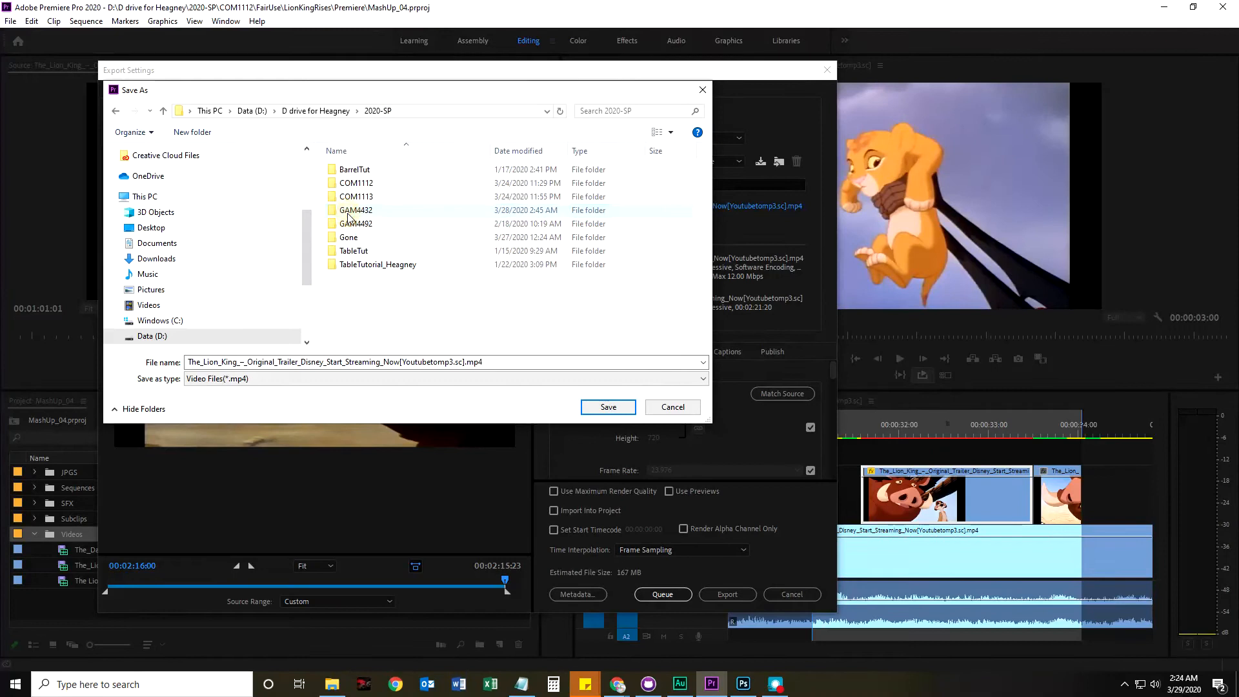
{"action": "double_click", "coordinate": [355, 184]}
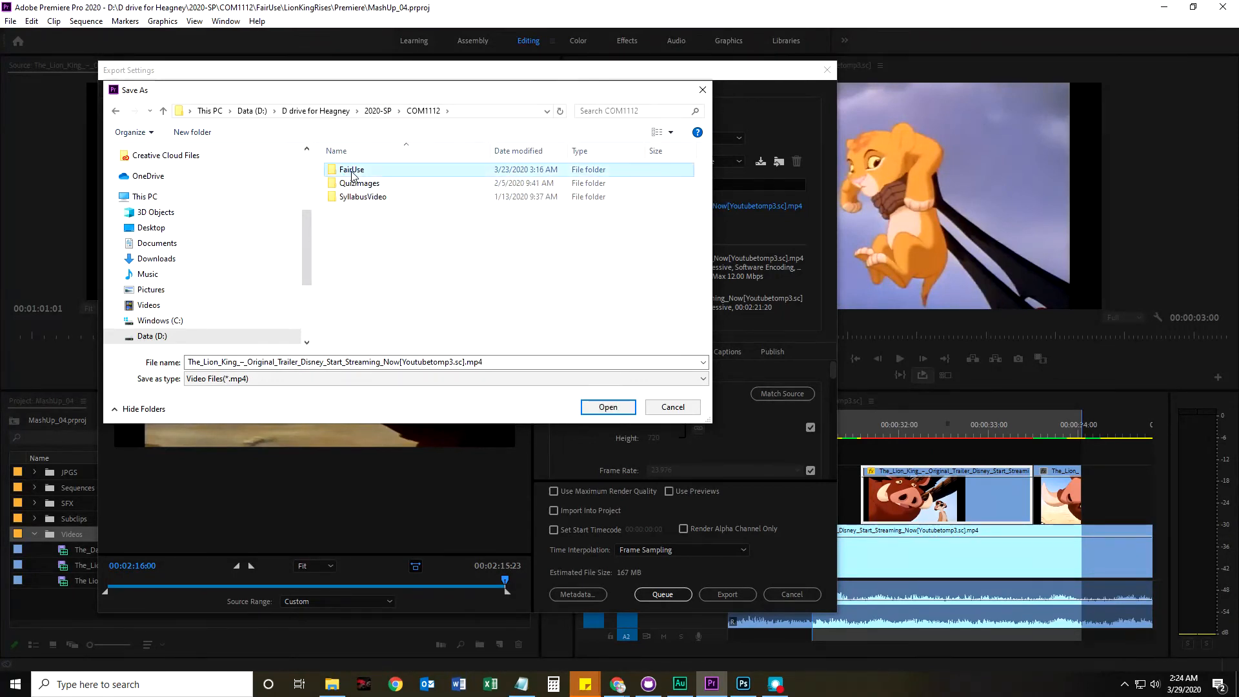
{"action": "double_click", "coordinate": [351, 170]}
{"action": "double_click", "coordinate": [356, 184]}
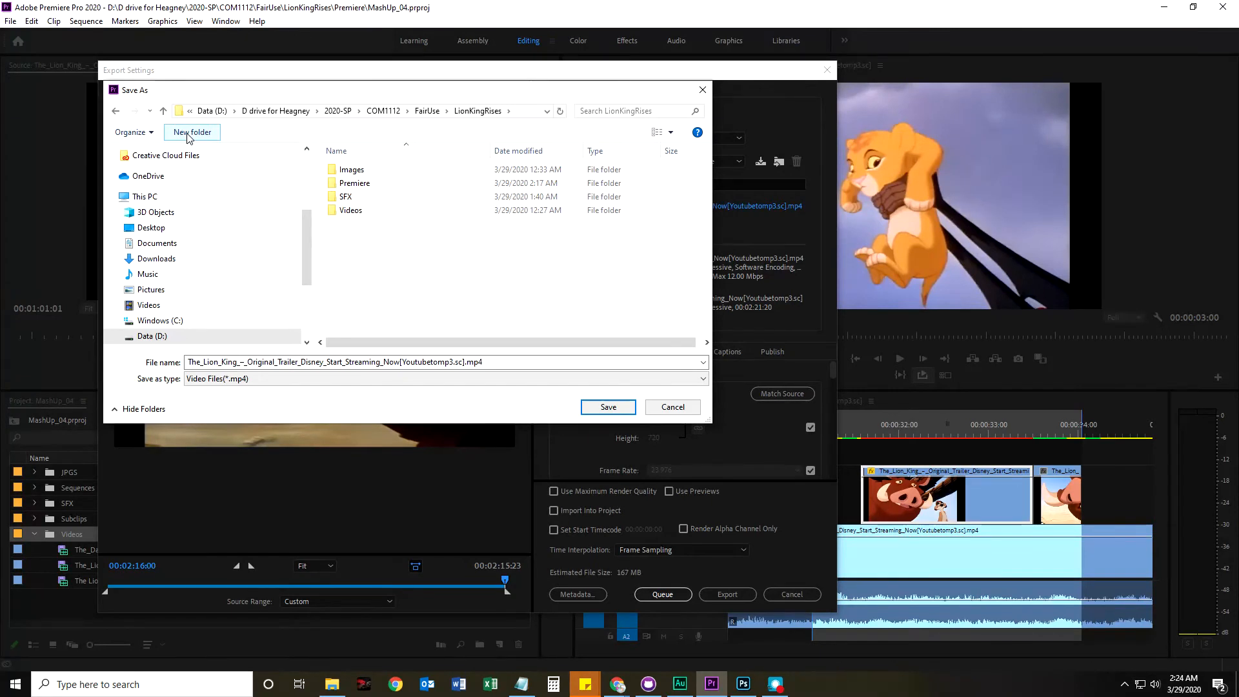
Step: Create a folder named Exports inside LionKingRises and open it as the save location
{"action": "right_click", "coordinate": [343, 234]}
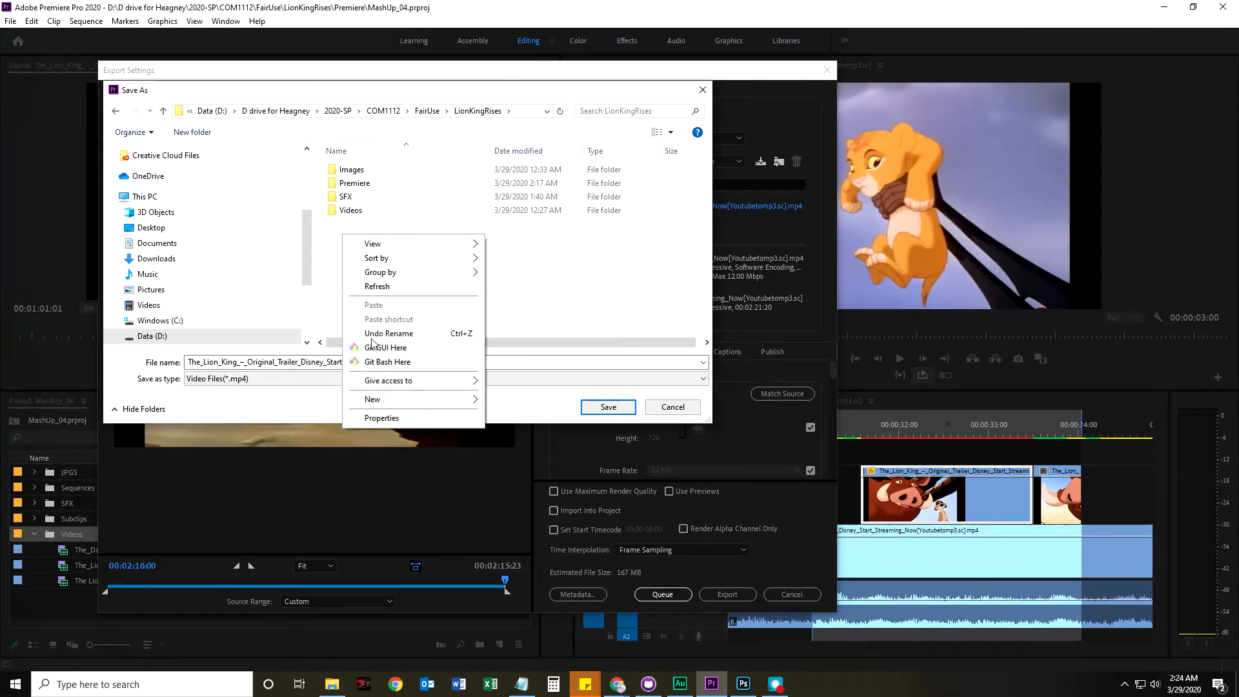
{"action": "mouse_move", "coordinate": [385, 404]}
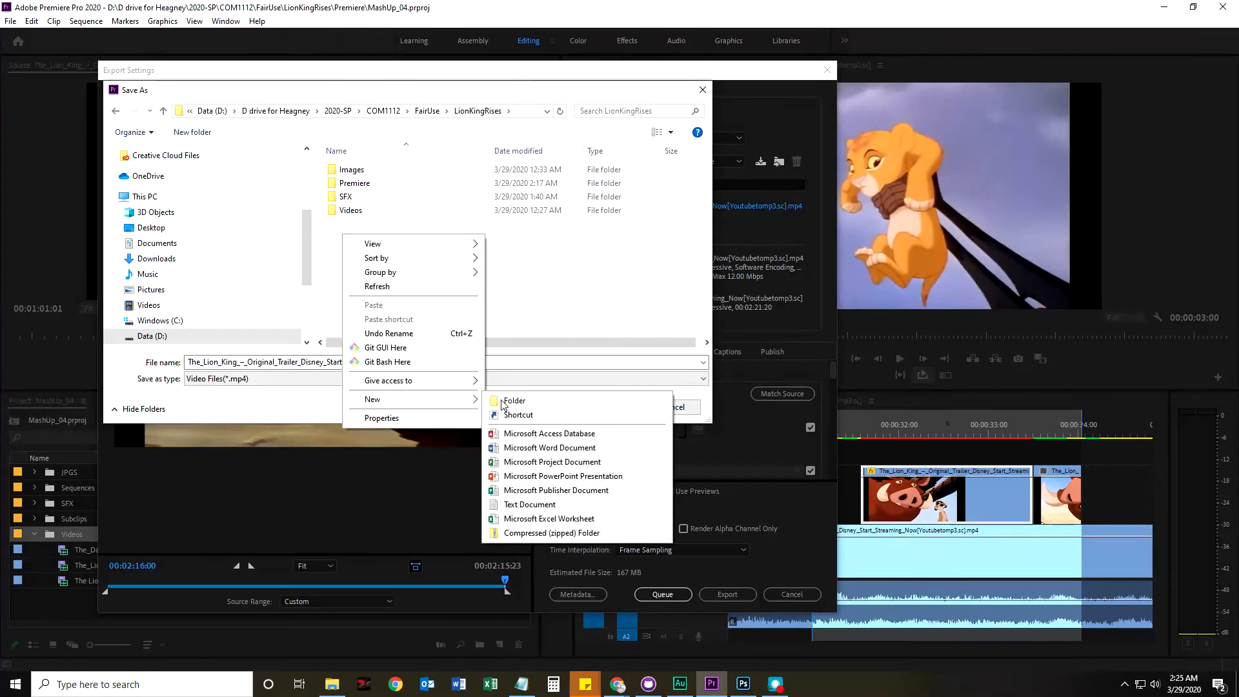
{"action": "left_click", "coordinate": [509, 403]}
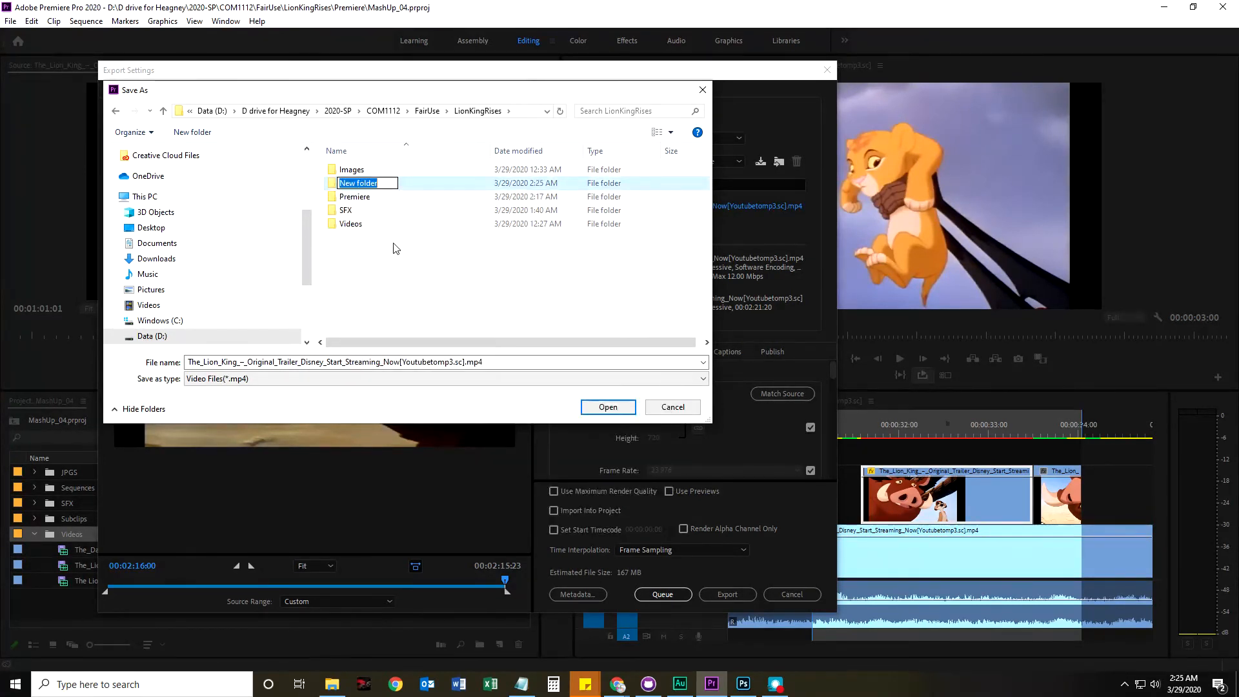
{"action": "type", "text": "Exports"}
{"action": "key", "text": "Return"}
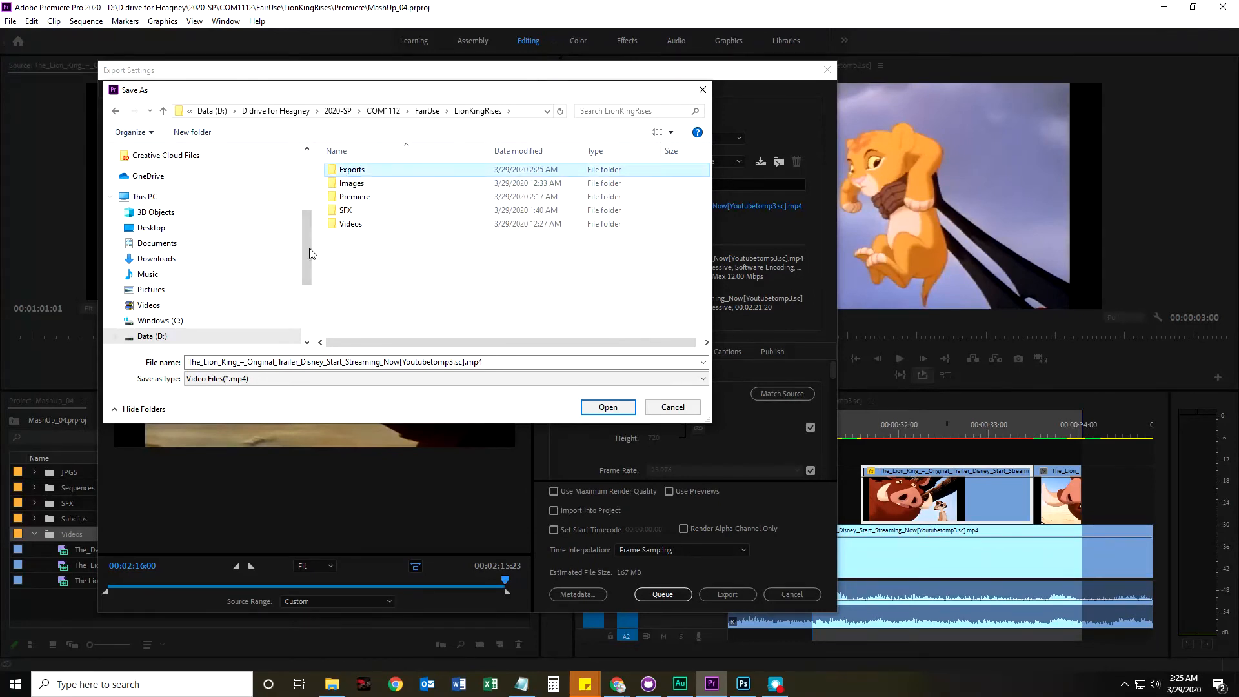
{"action": "double_click", "coordinate": [365, 170]}
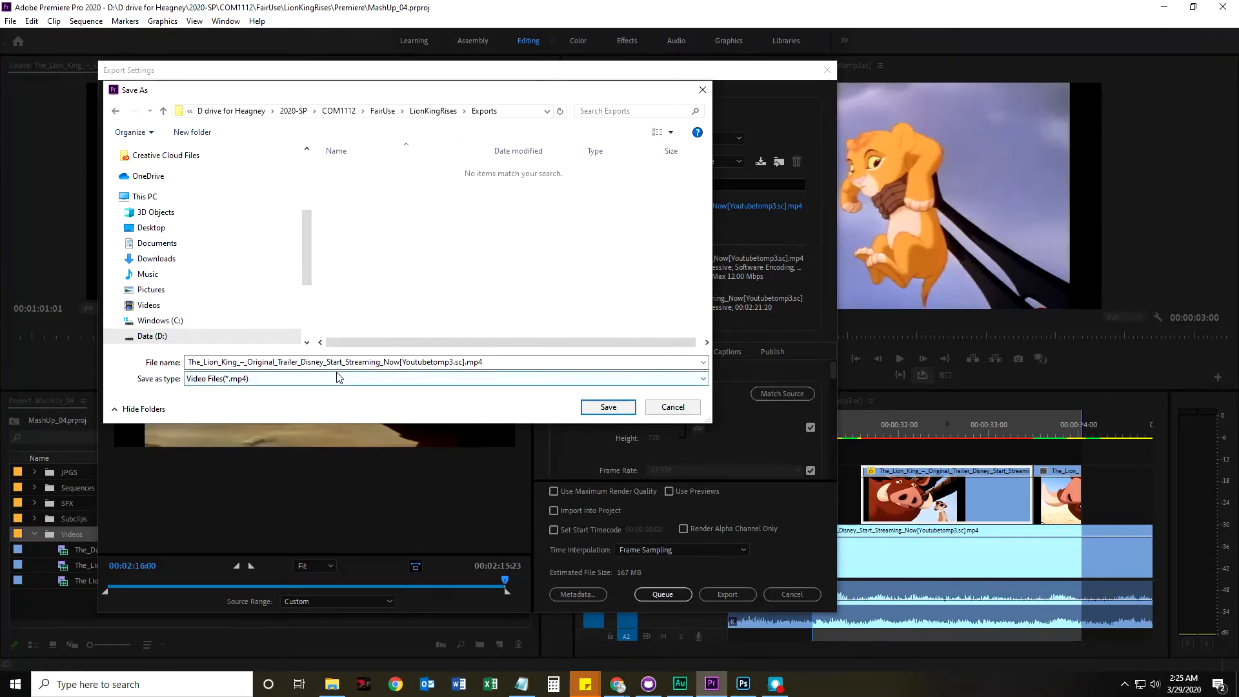
Step: Name the output MP4 LionKingRises_ followed by the creator's surname, save that name and export the video
{"action": "double_click", "coordinate": [229, 364]}
{"action": "left_click", "coordinate": [288, 364]}
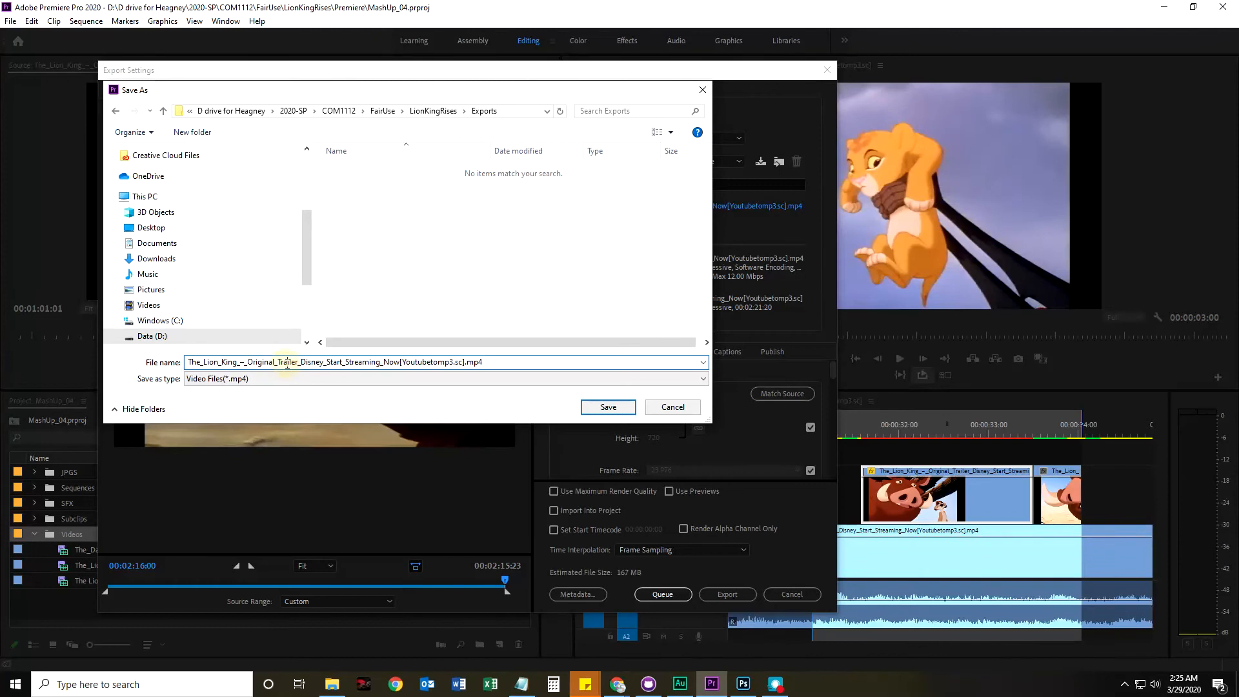
{"action": "left_click_drag", "start_coordinate": [466, 363], "coordinate": [184, 359]}
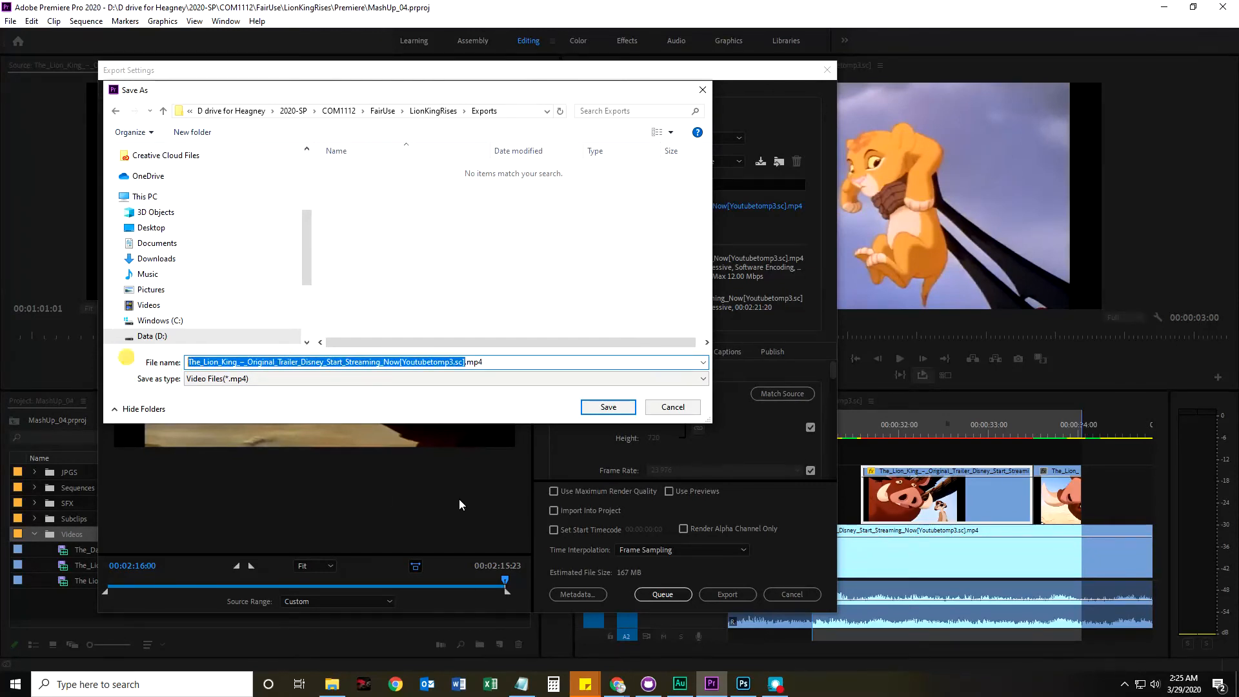
{"action": "type", "text": "LionKing"}
{"action": "type", "text": "Rises_He"}
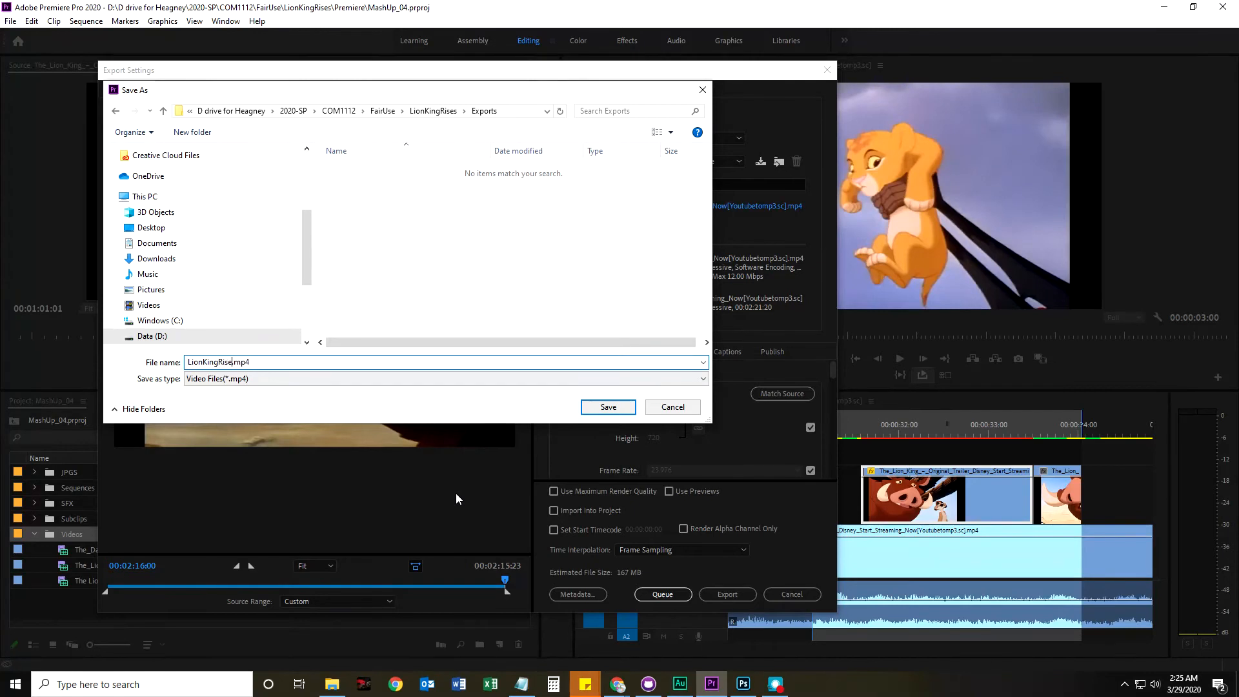
{"action": "type", "text": "agney"}
{"action": "left_click_drag", "start_coordinate": [236, 362], "coordinate": [243, 363]}
{"action": "left_click", "coordinate": [337, 362]}
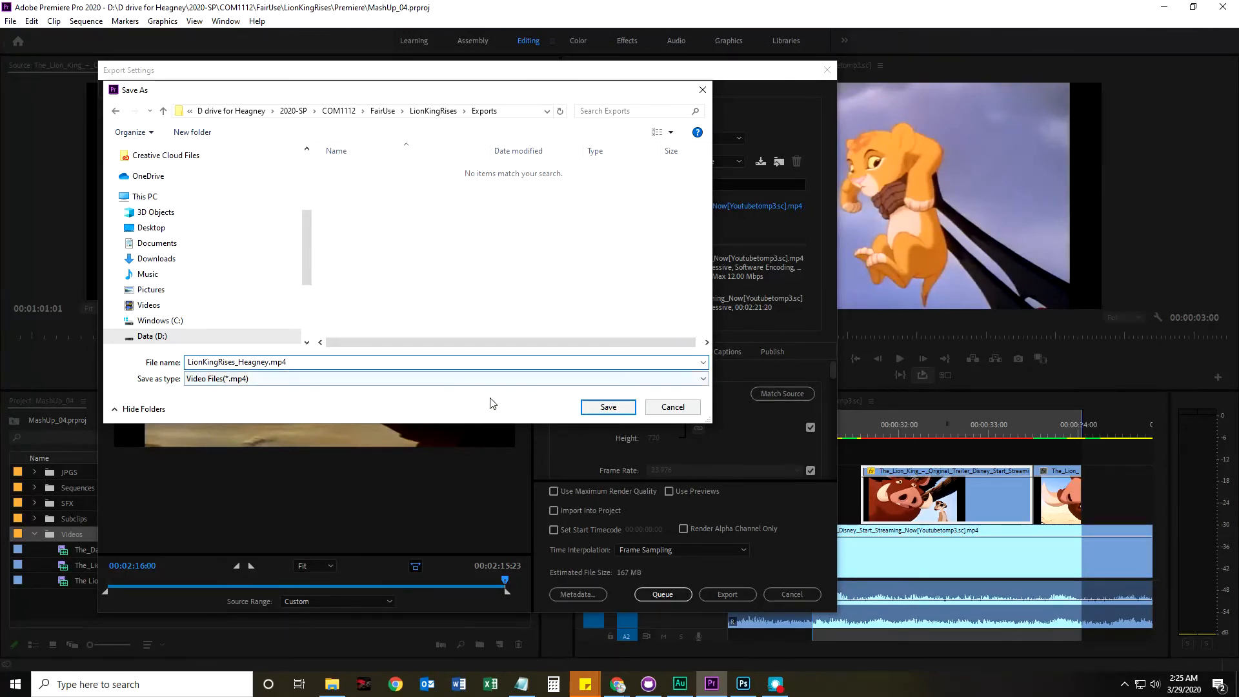
{"action": "left_click", "coordinate": [606, 407]}
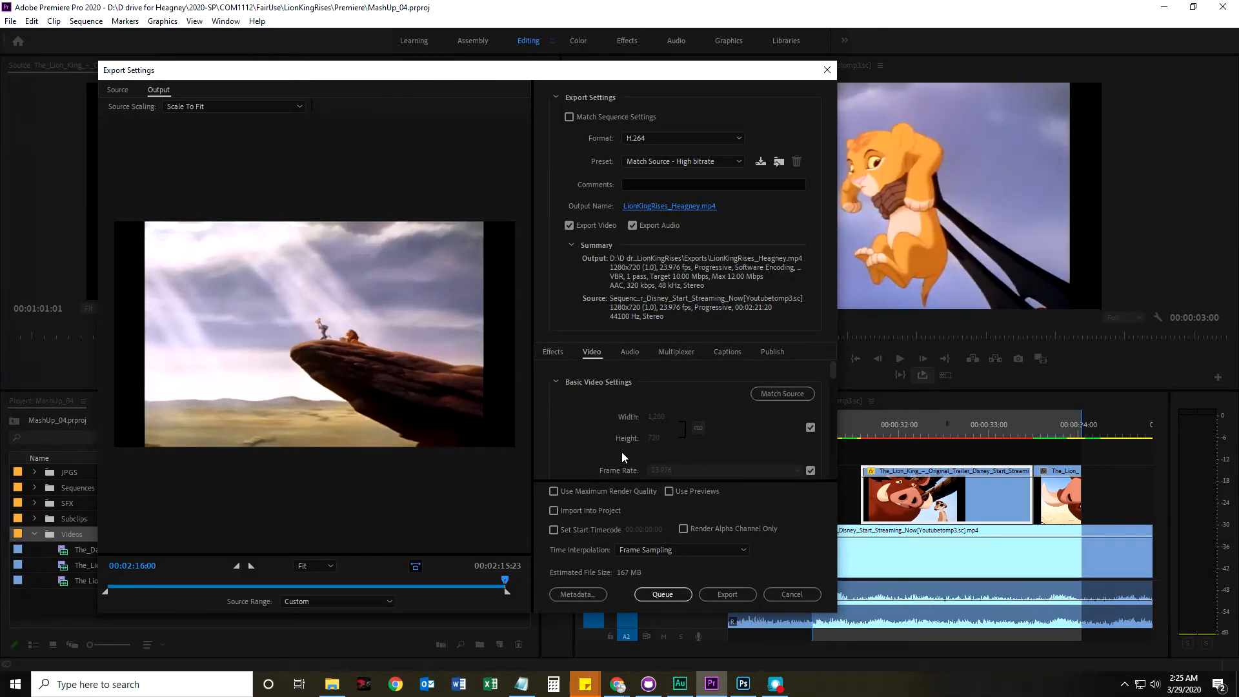
{"action": "left_click", "coordinate": [721, 595]}
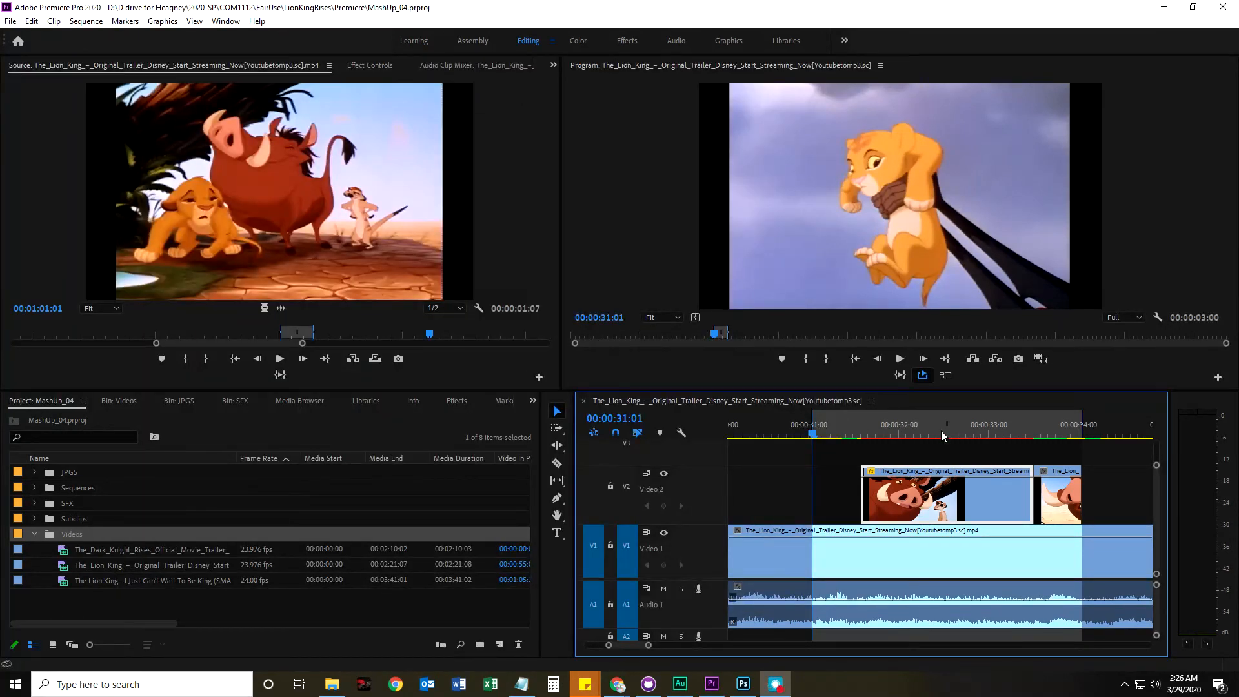
Step: Switch to File Explorer and open the Exports folder under COM1112 > FairUse > LionKingRises
{"action": "left_click", "coordinate": [332, 684]}
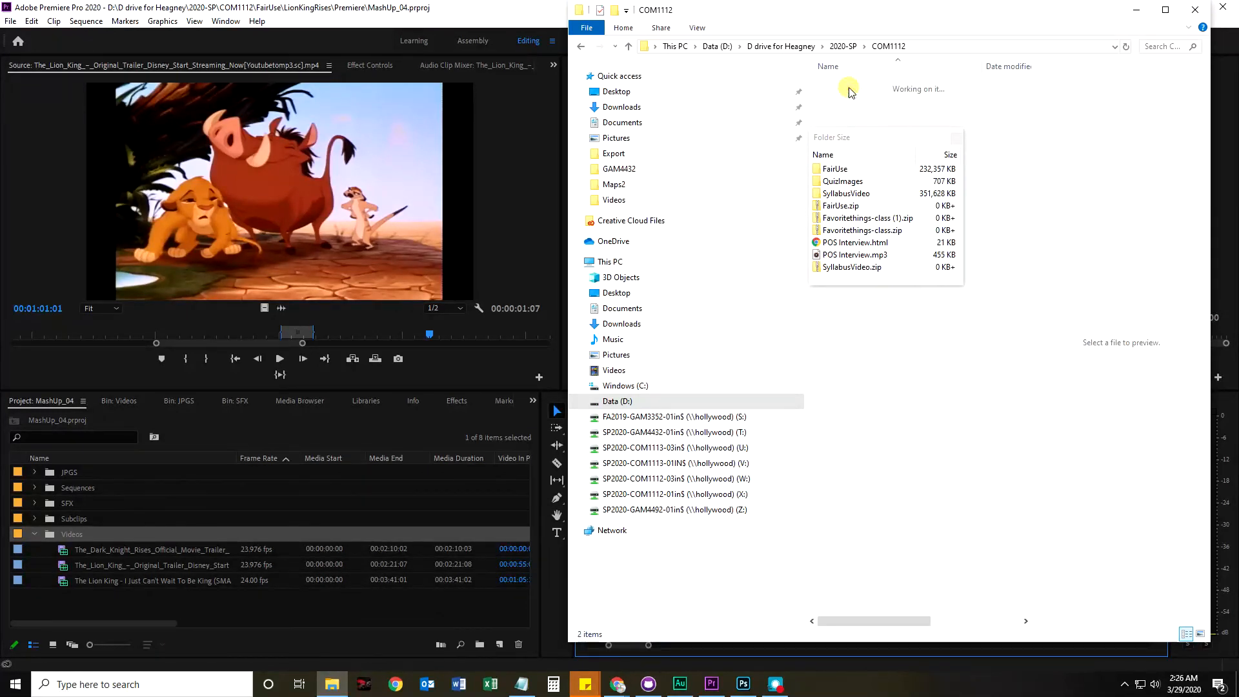
{"action": "double_click", "coordinate": [844, 87]}
{"action": "left_click_drag", "start_coordinate": [747, 9], "coordinate": [284, 32]}
{"action": "double_click", "coordinate": [390, 122]}
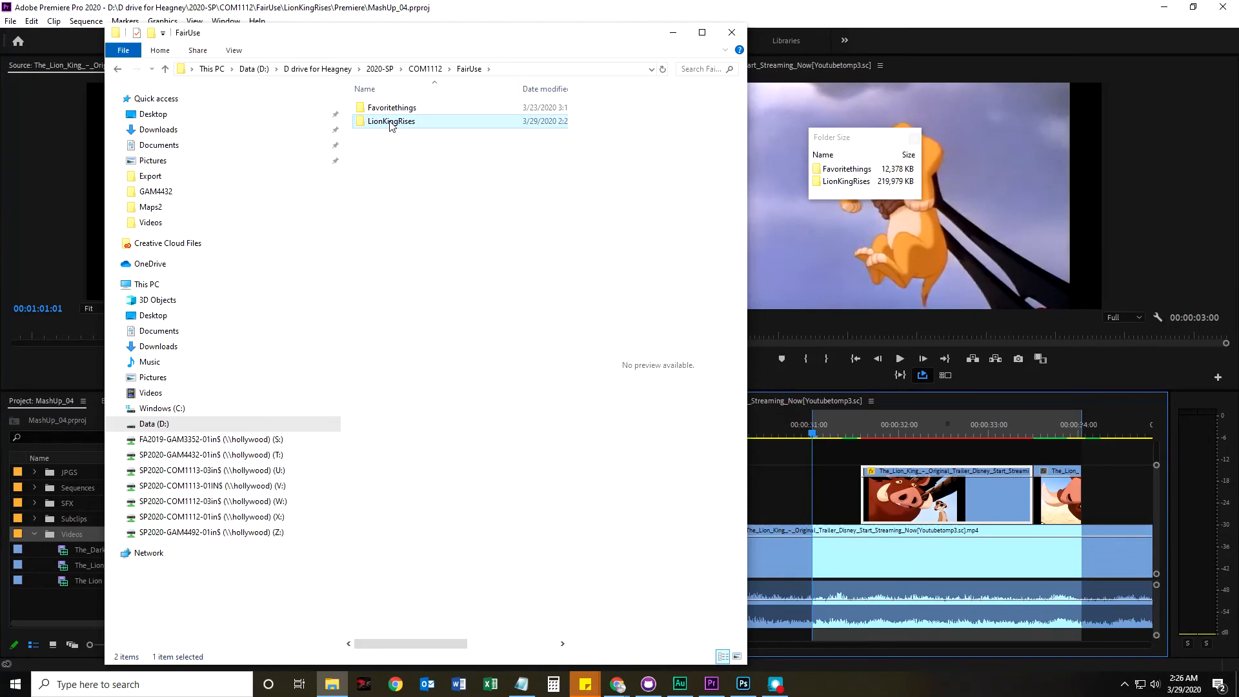
{"action": "double_click", "coordinate": [380, 109]}
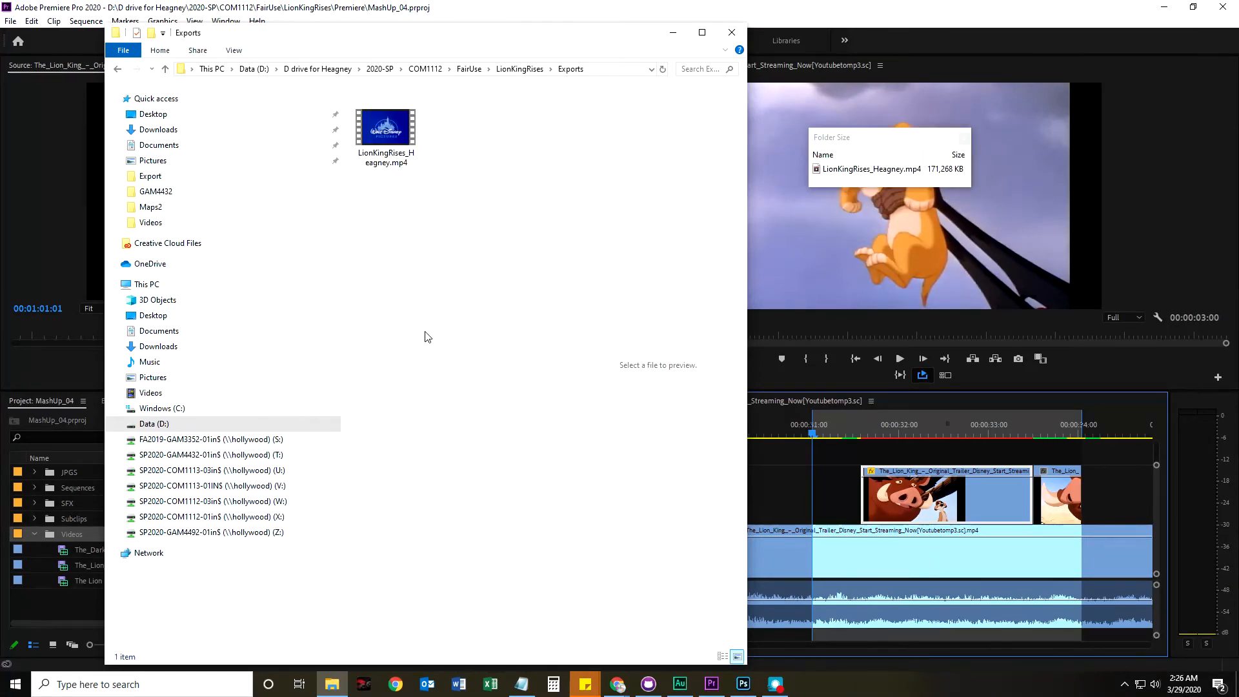
Step: Open the exported MP4 in a maximized Windows Media Player and play it from the beginning, pausing at 00:15
{"action": "left_click", "coordinate": [389, 146]}
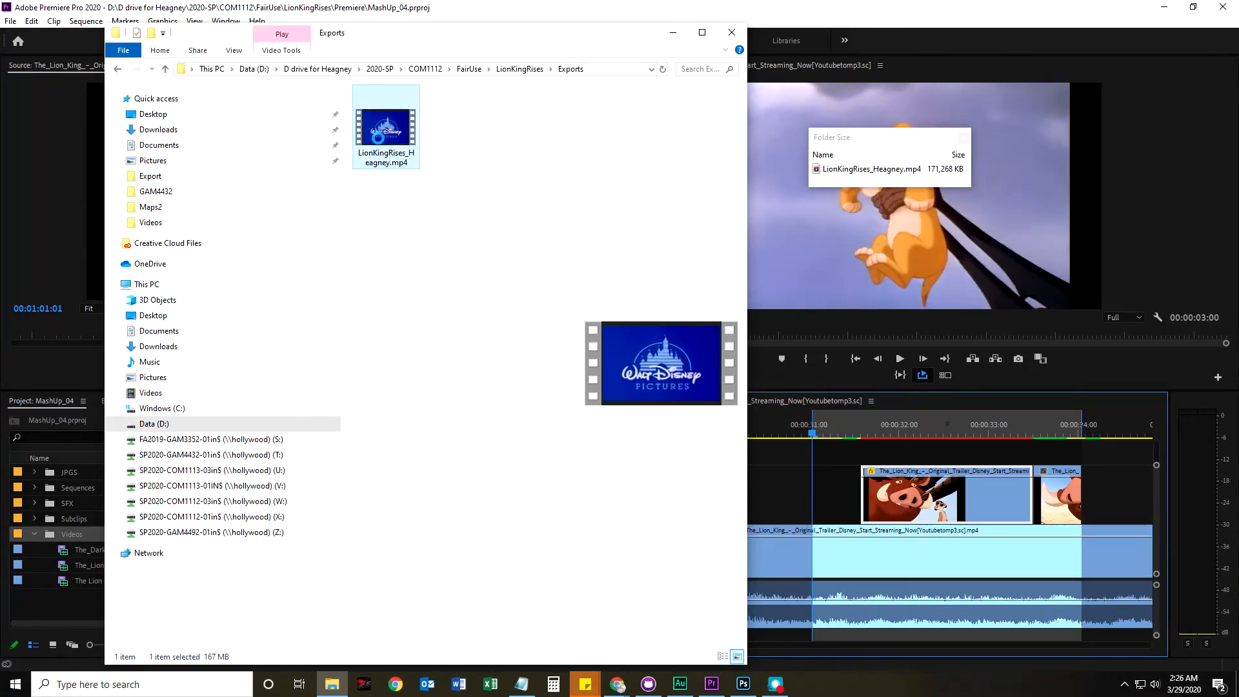
{"action": "right_click", "coordinate": [378, 137]}
{"action": "mouse_move", "coordinate": [407, 165]}
{"action": "mouse_move", "coordinate": [426, 220]}
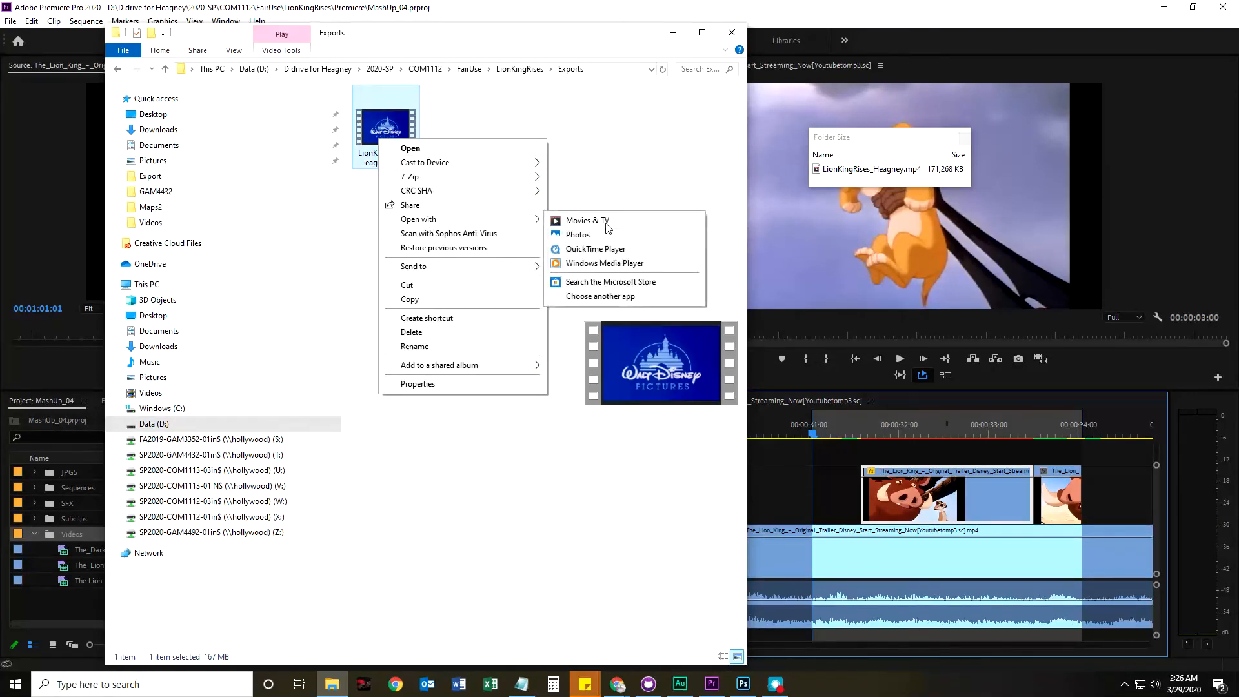
{"action": "left_click", "coordinate": [586, 263]}
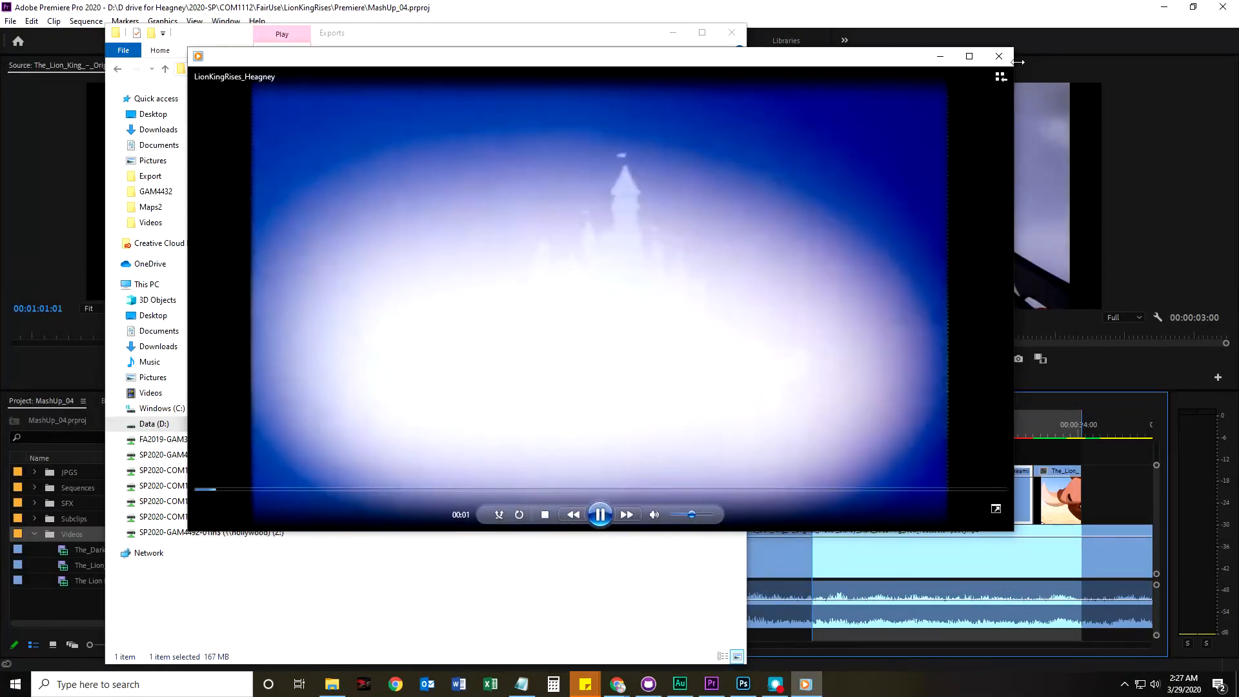
{"action": "left_click", "coordinate": [968, 57]}
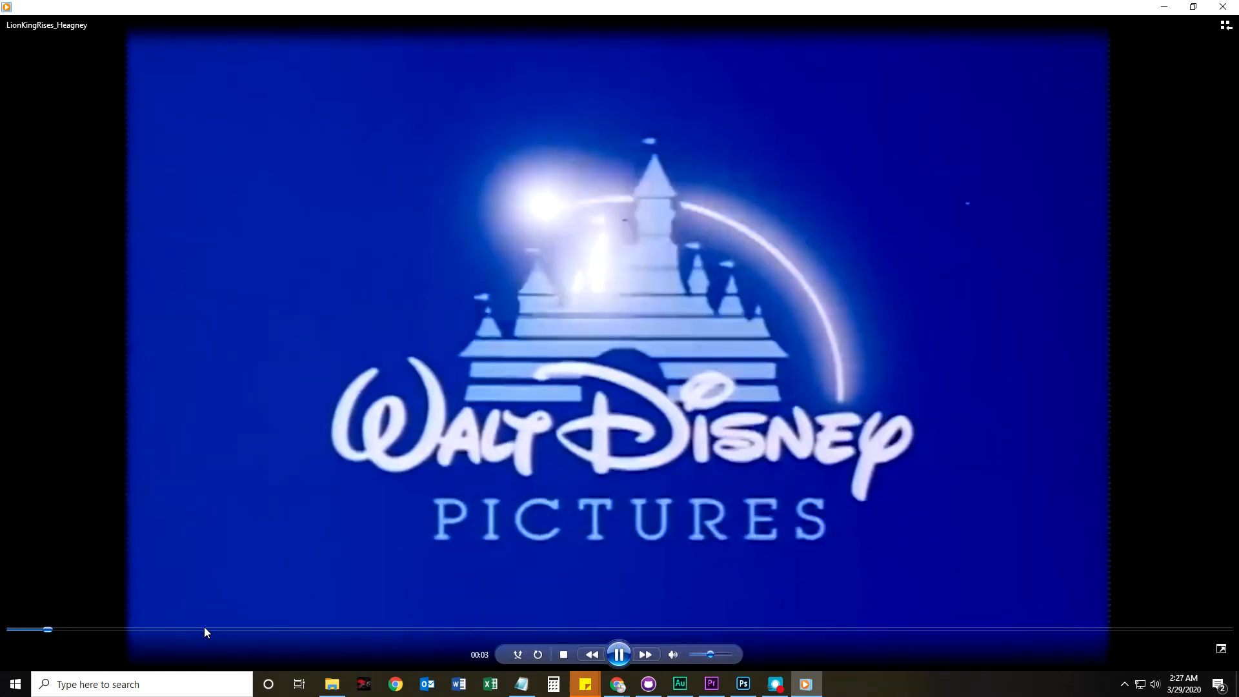
{"action": "left_click_drag", "start_coordinate": [51, 629], "coordinate": [6, 633]}
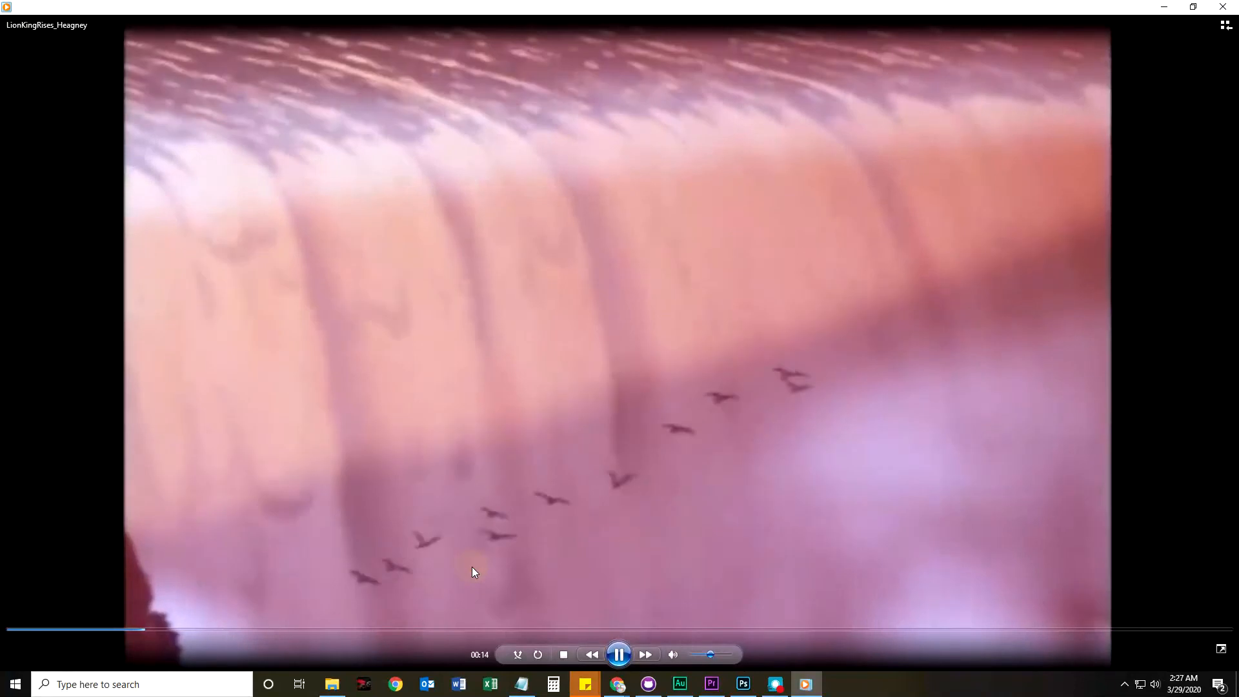
{"action": "left_click", "coordinate": [618, 653]}
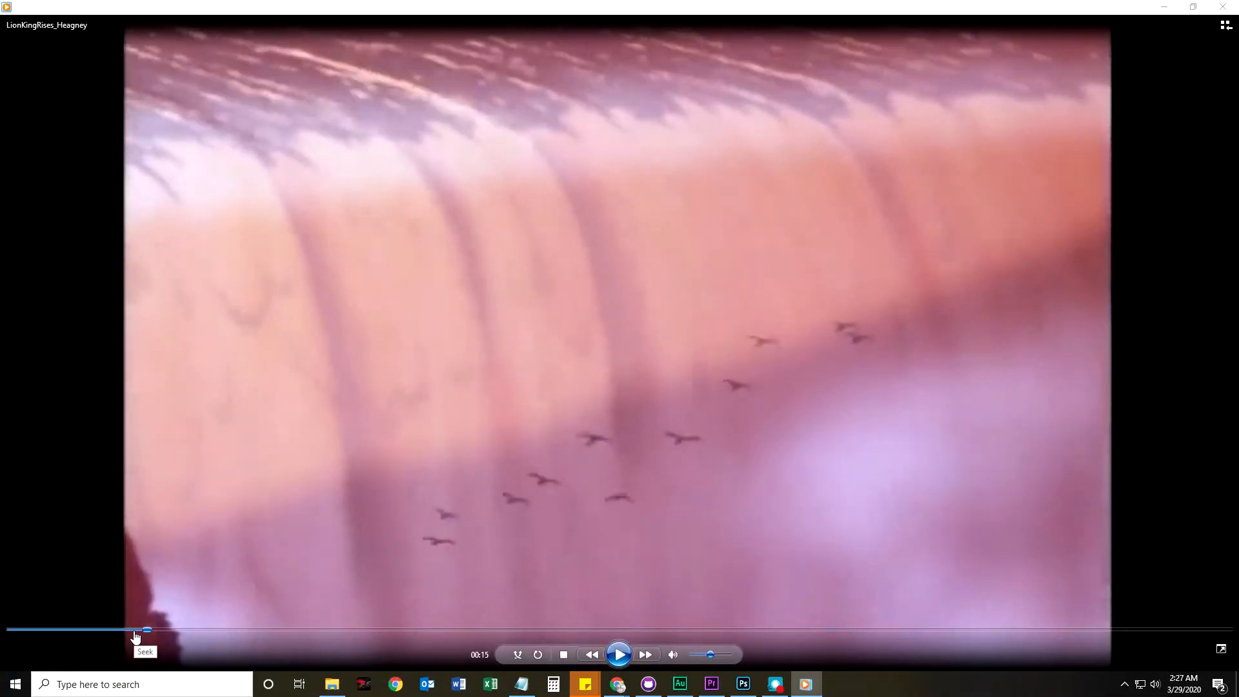
Step: Switch to Premiere Pro and delete the third sound-effect clip on audio track A2, just after 00:00:07:10
{"action": "left_click", "coordinate": [711, 686]}
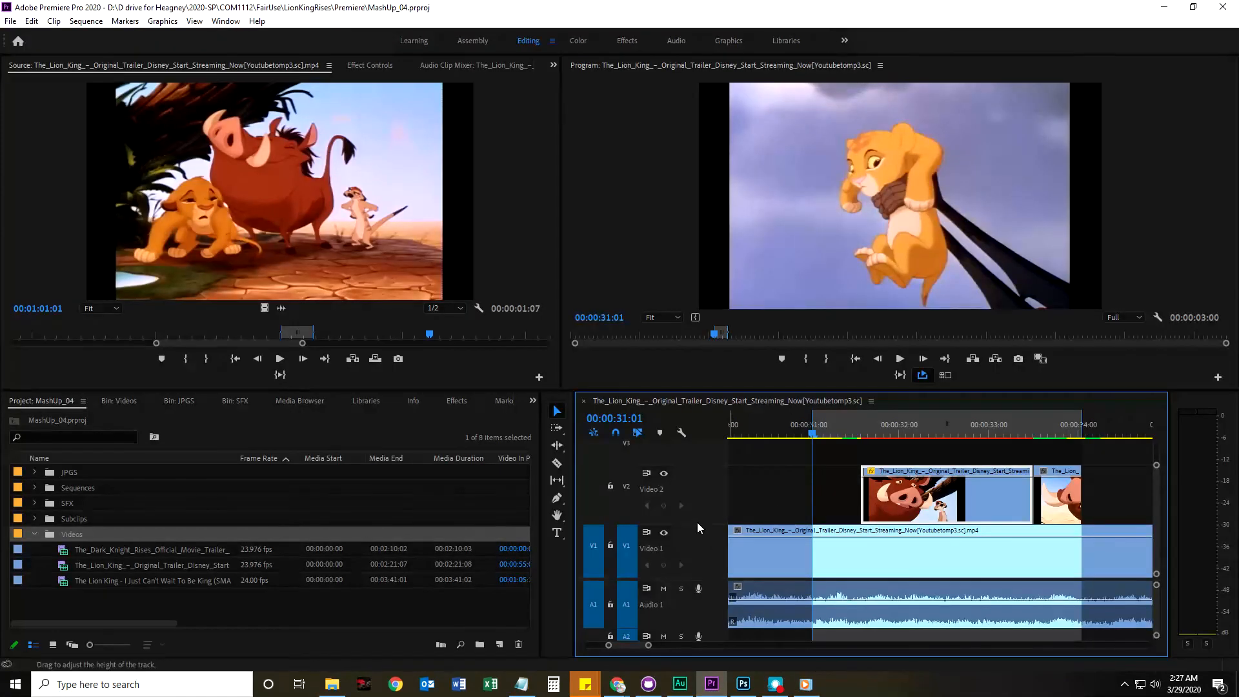
{"action": "left_click_drag", "start_coordinate": [694, 582], "coordinate": [690, 518]}
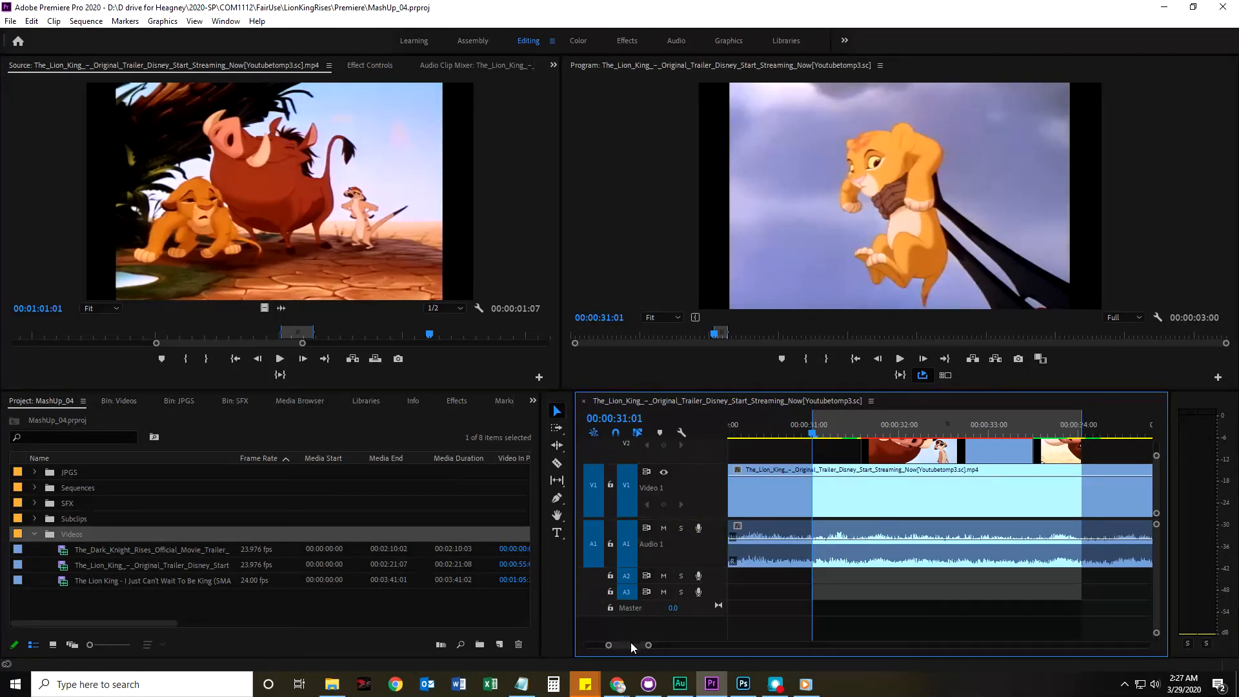
{"action": "left_click_drag", "start_coordinate": [610, 647], "coordinate": [531, 644]}
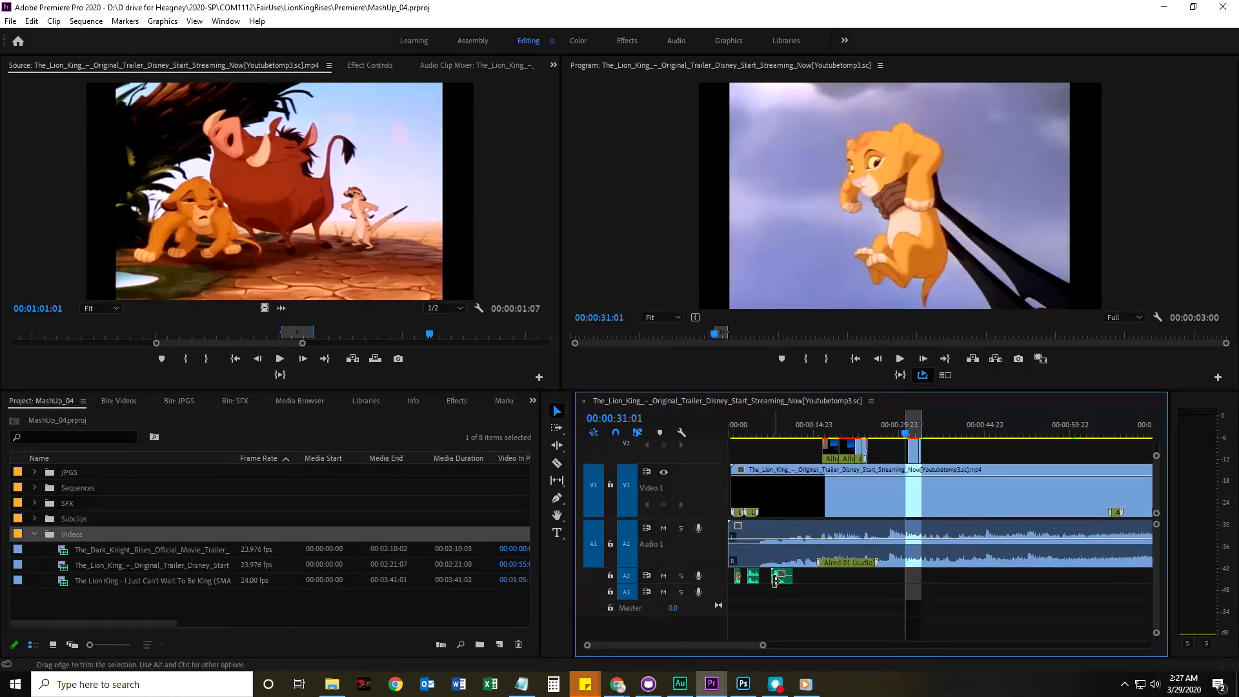
{"action": "left_click_drag", "start_coordinate": [763, 645], "coordinate": [697, 644]}
{"action": "left_click_drag", "start_coordinate": [760, 438], "coordinate": [804, 439]}
{"action": "left_click", "coordinate": [828, 575]}
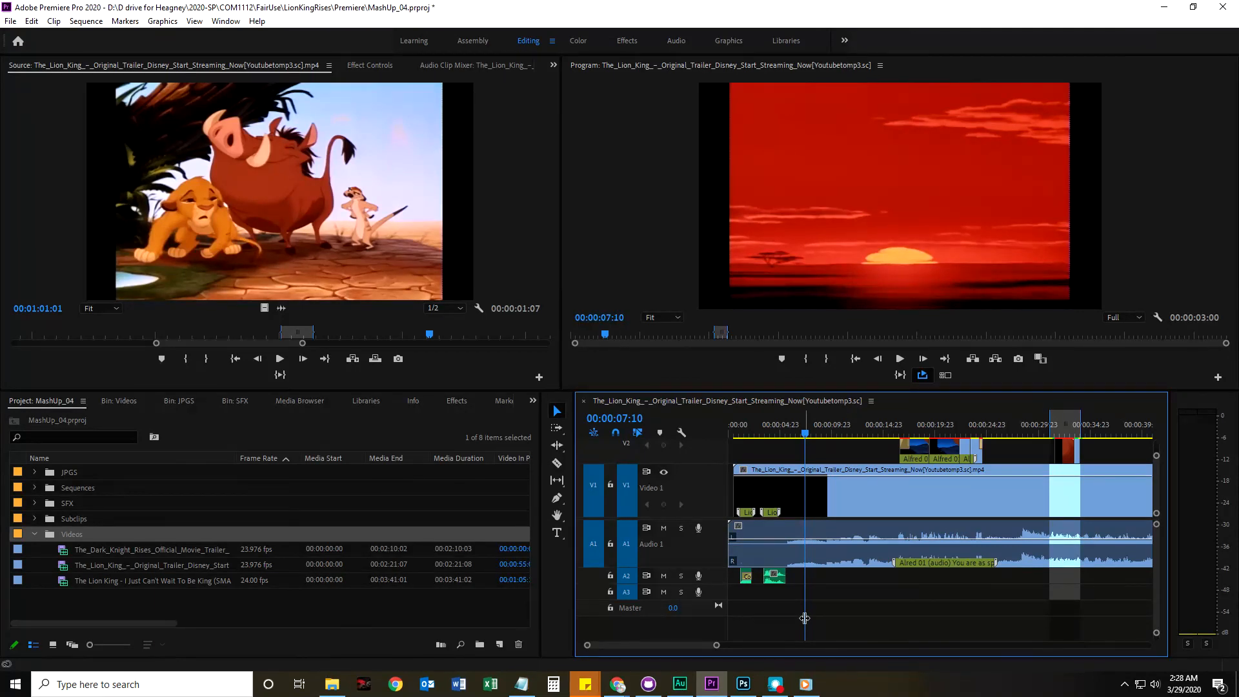
Step: Switch back to Windows Media Player, review the rest of the exported video up to 00:35, and close the player
{"action": "left_click", "coordinate": [806, 685]}
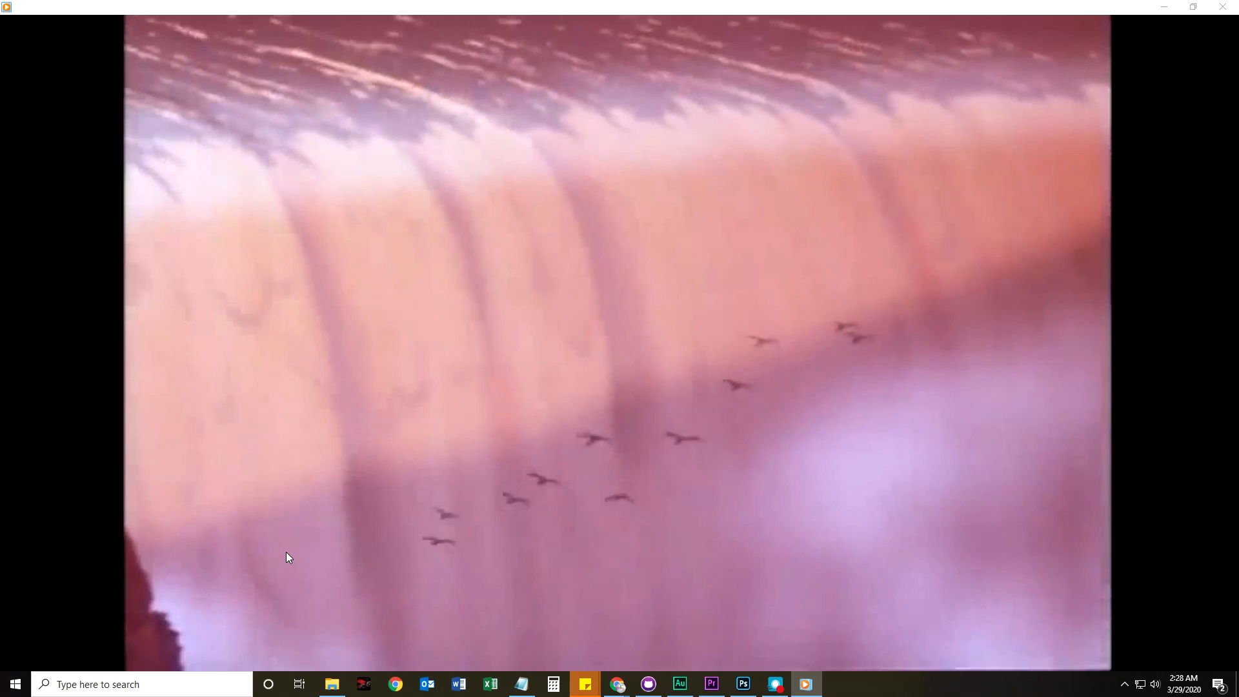
{"action": "mouse_move", "coordinate": [403, 587]}
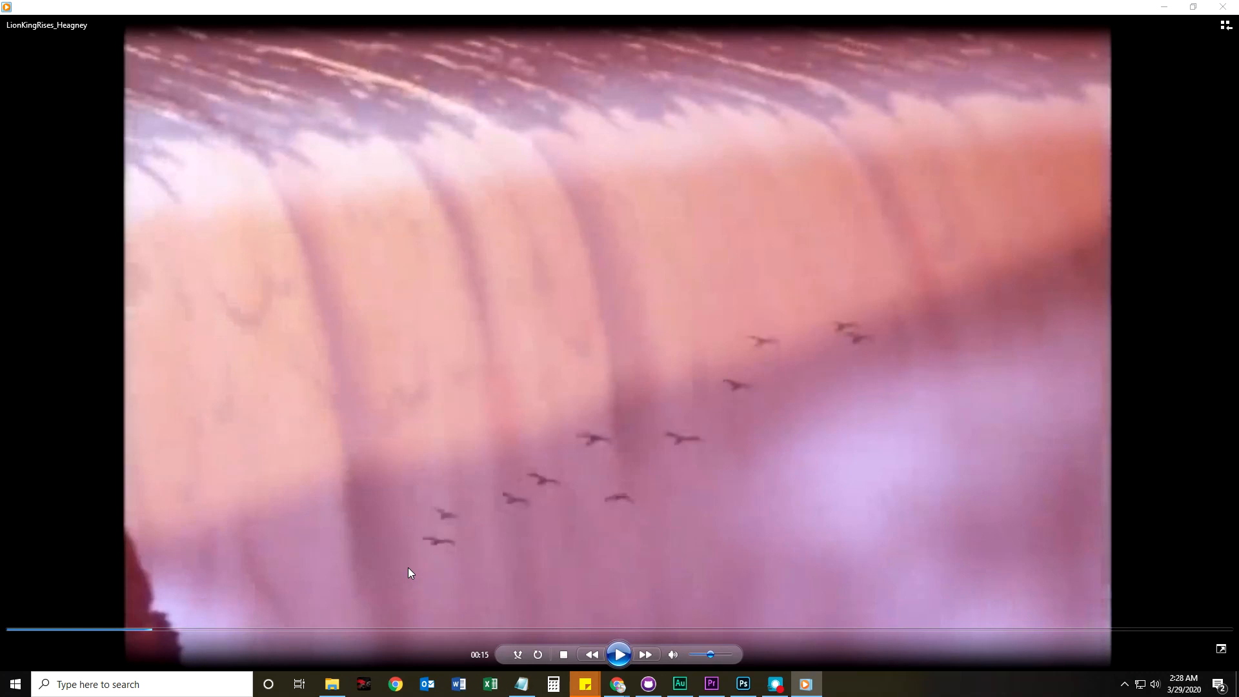
{"action": "left_click", "coordinate": [415, 564]}
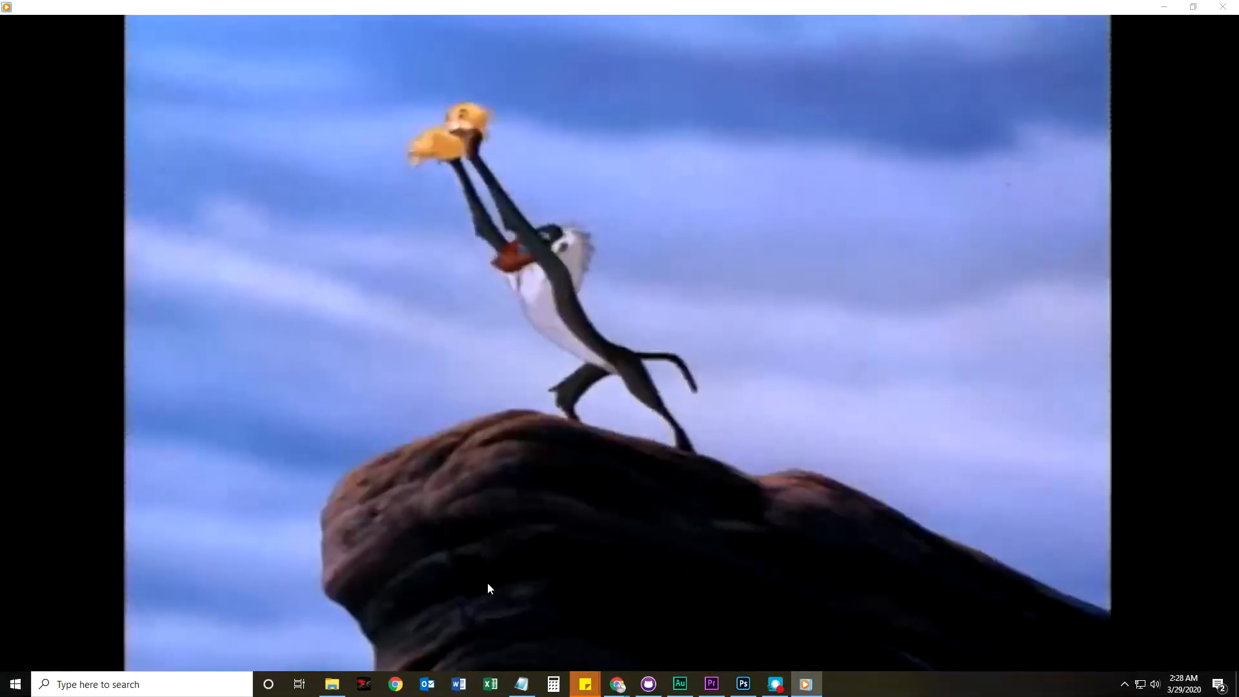
{"action": "mouse_move", "coordinate": [486, 583]}
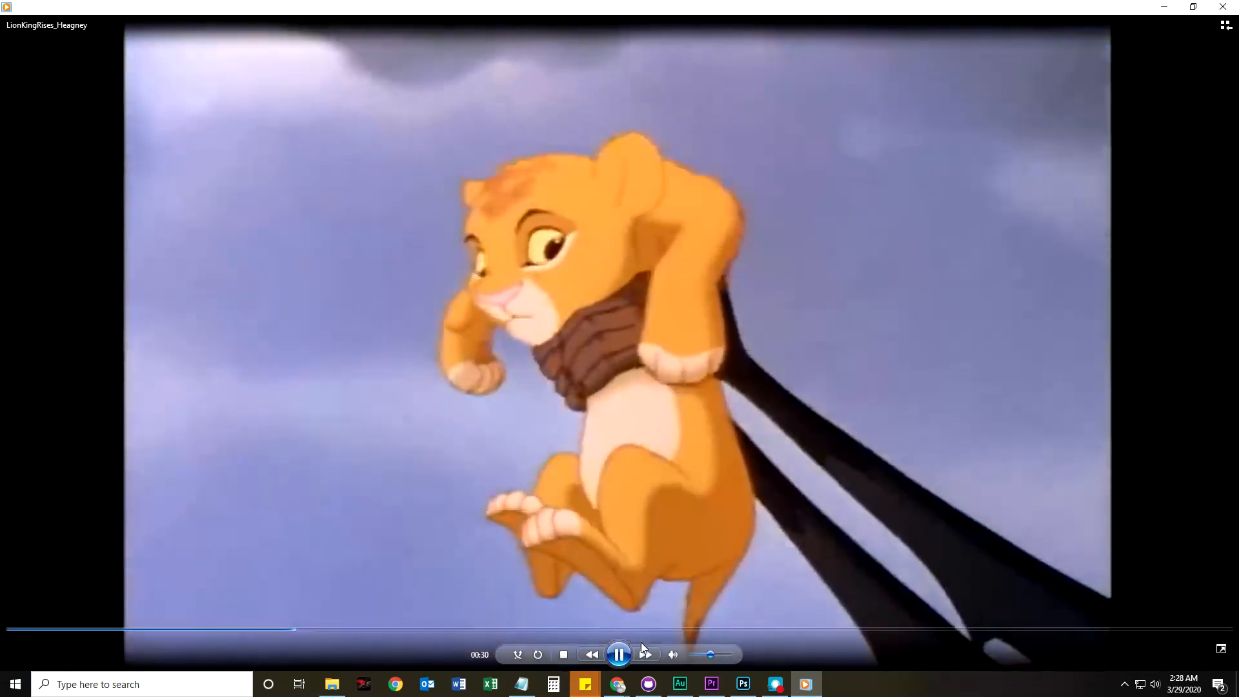
{"action": "left_click", "coordinate": [618, 654]}
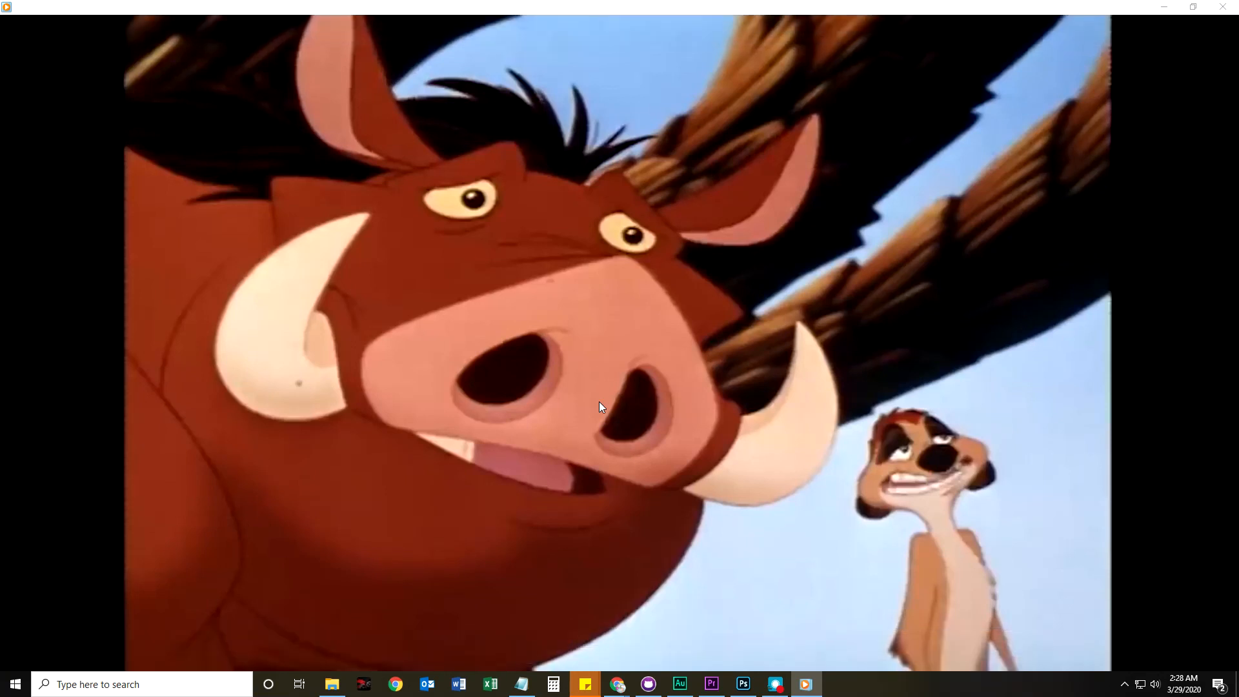
{"action": "left_click", "coordinate": [618, 656]}
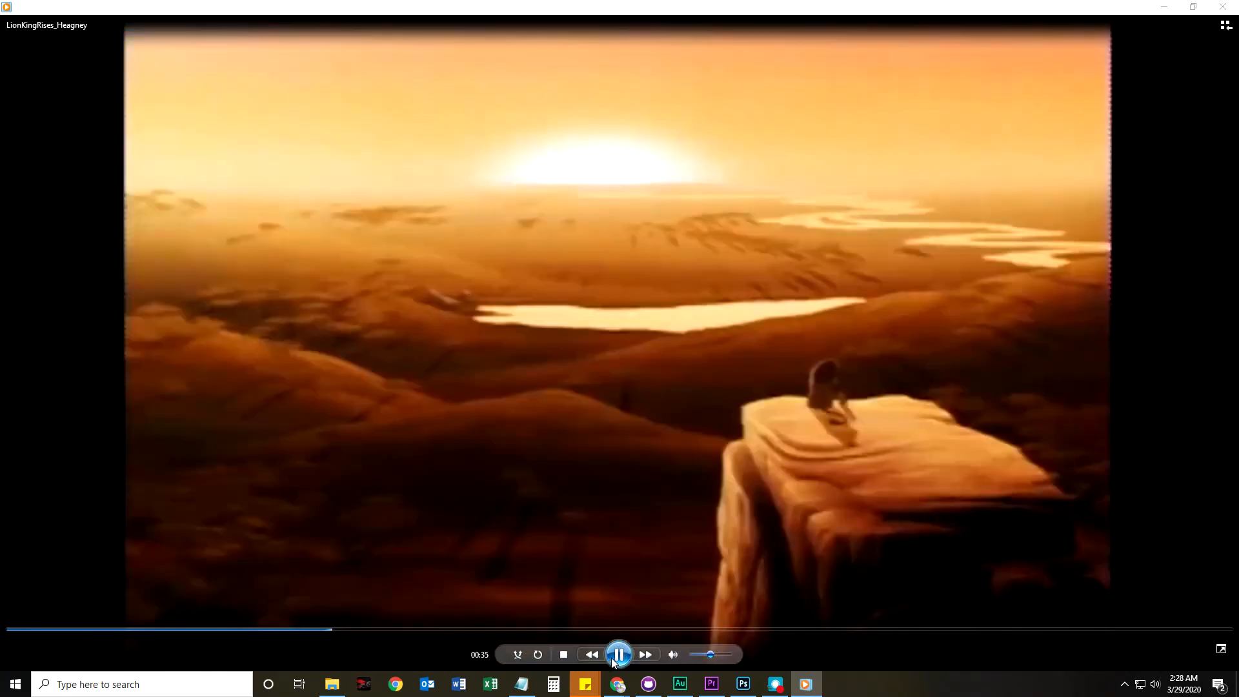
{"action": "left_click", "coordinate": [616, 655]}
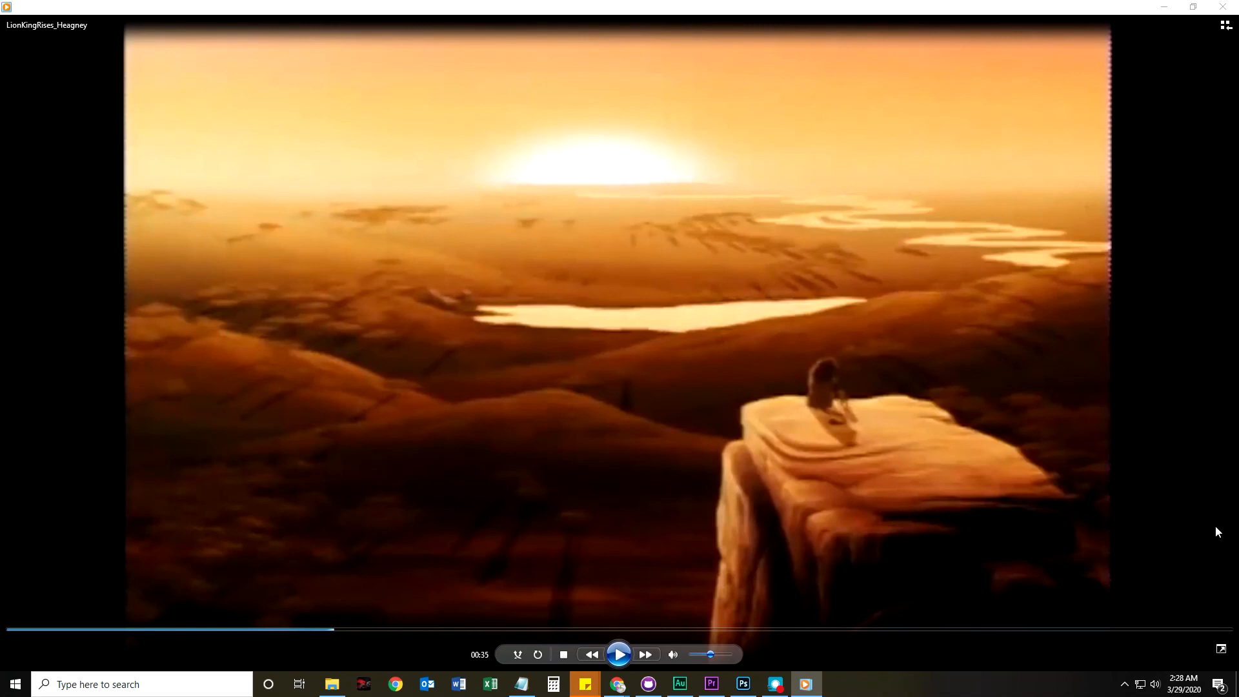
{"action": "double_click", "coordinate": [1101, 6]}
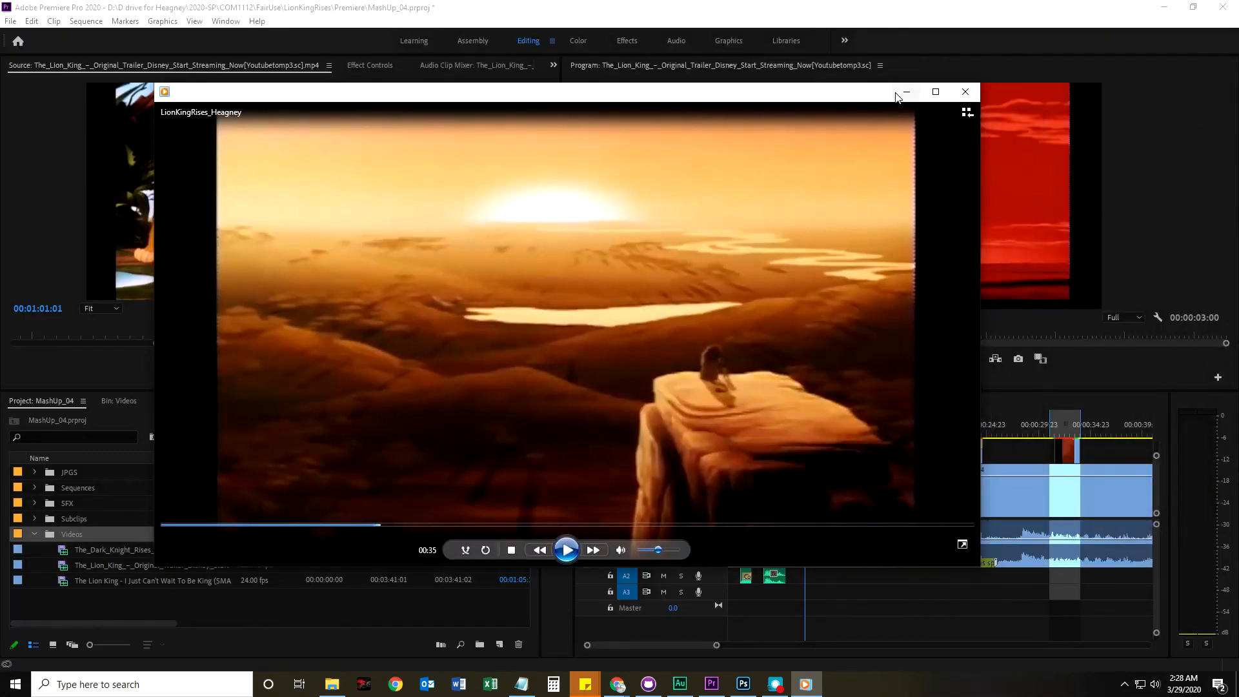
{"action": "left_click", "coordinate": [966, 92]}
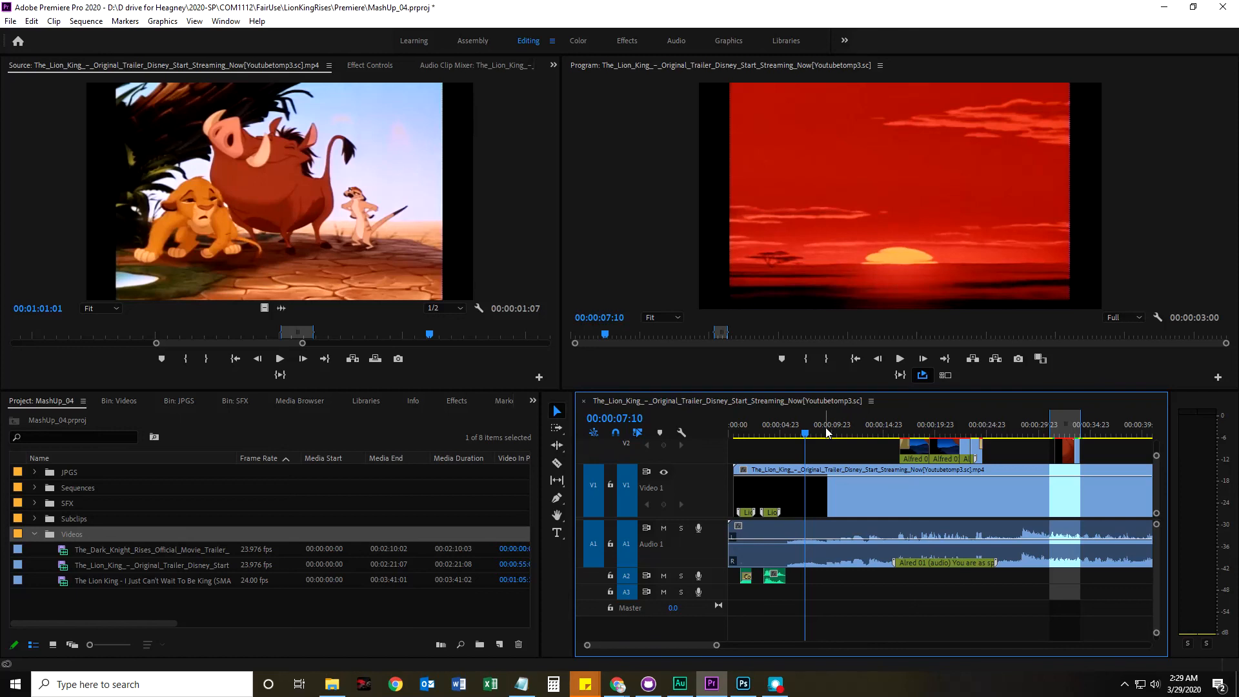
Step: Scrub the sequence forward to 00:00:17:17, at the first clips on video track V2
{"action": "left_click_drag", "start_coordinate": [827, 431], "coordinate": [914, 424]}
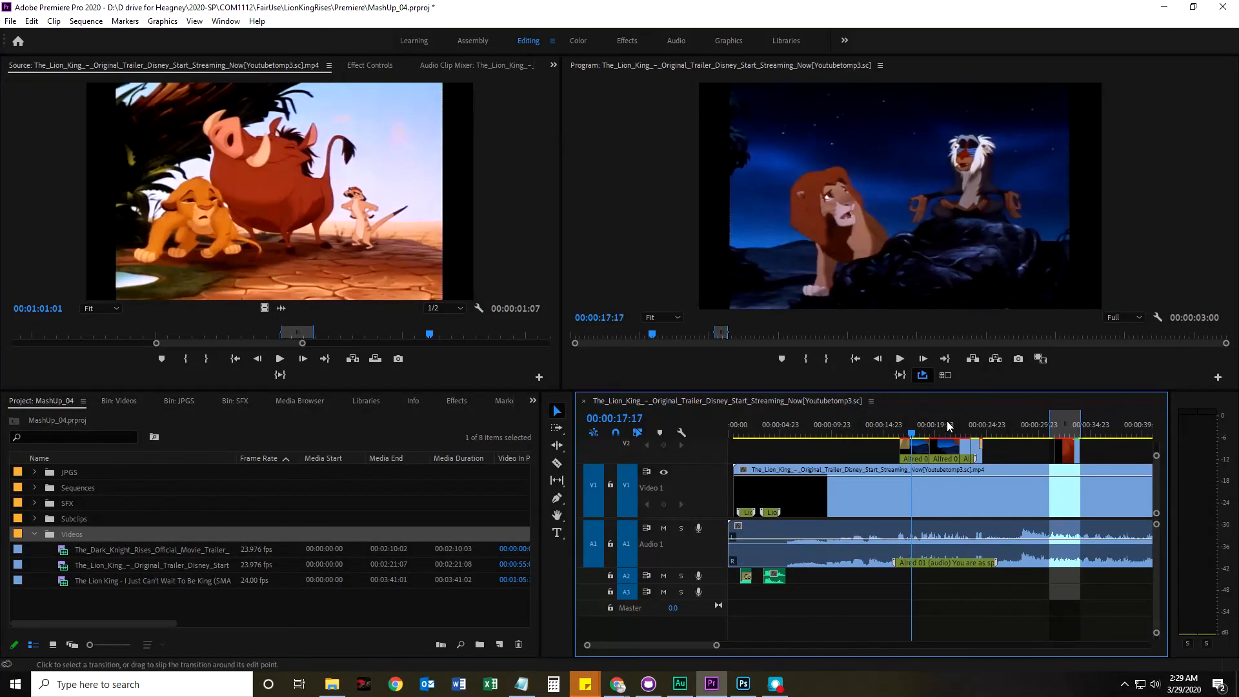